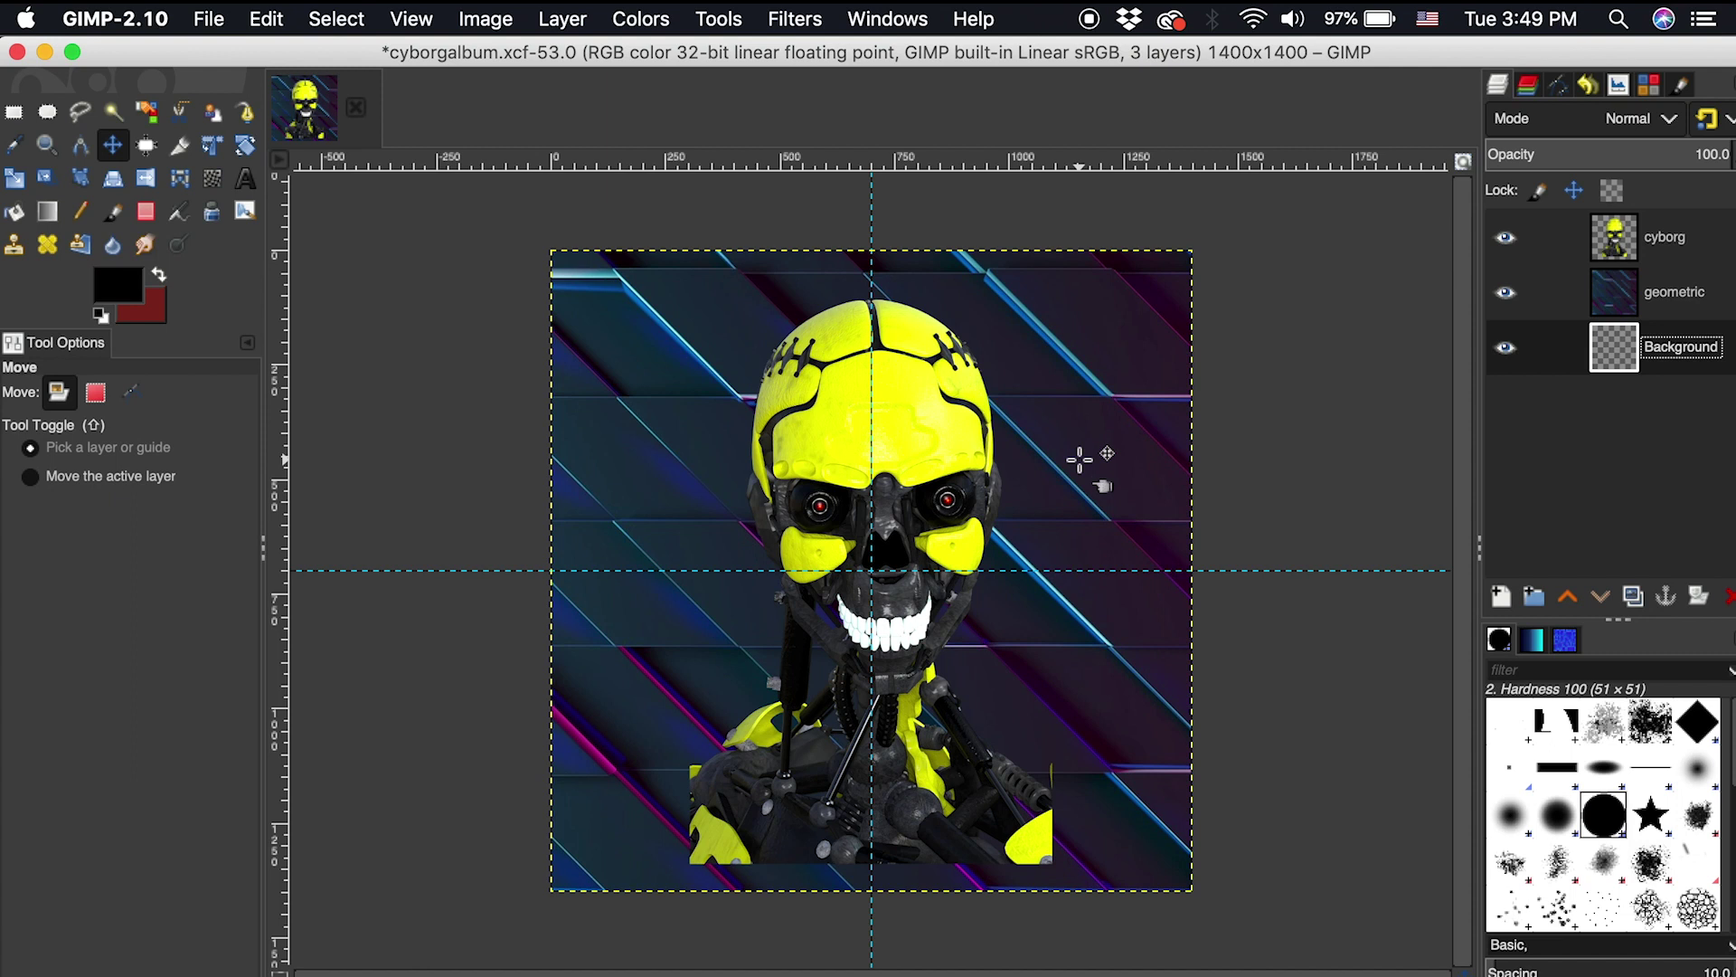
- Hide the geometric layer and scale the cyborg layer up proportionally to 1135 × 1836 px
{"action": "left_click", "coordinate": [1504, 292]}
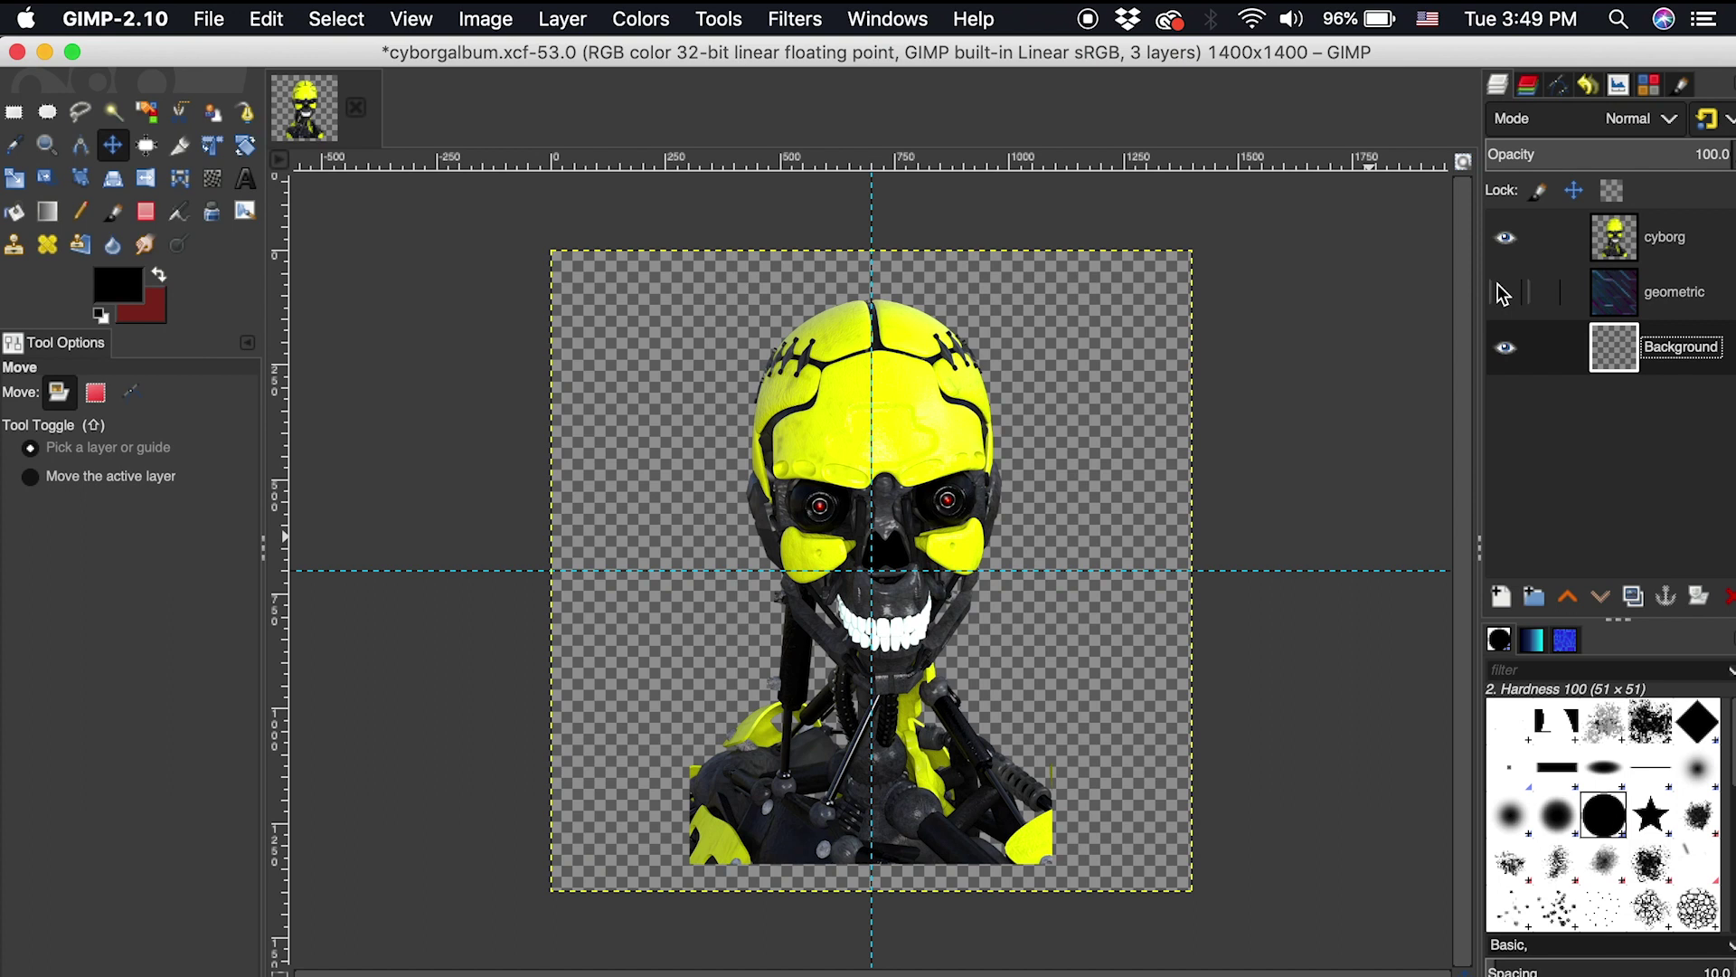
{"action": "left_click", "coordinate": [1630, 248]}
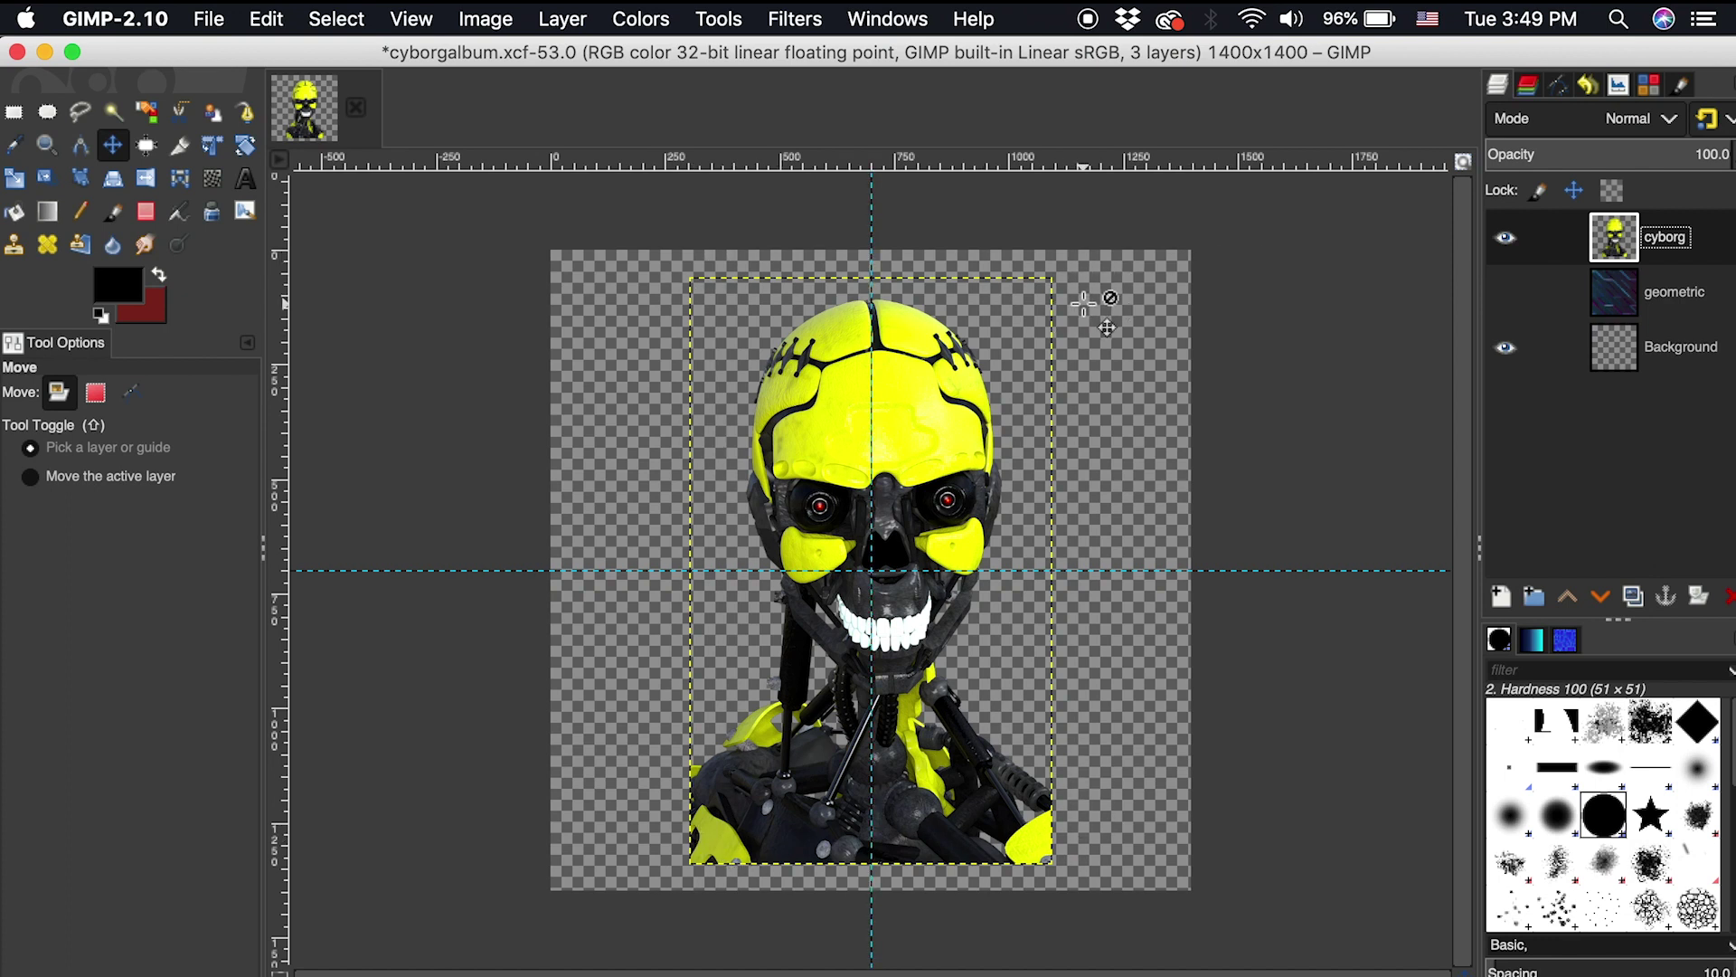
{"action": "left_click", "coordinate": [16, 176]}
{"action": "left_click", "coordinate": [811, 411]}
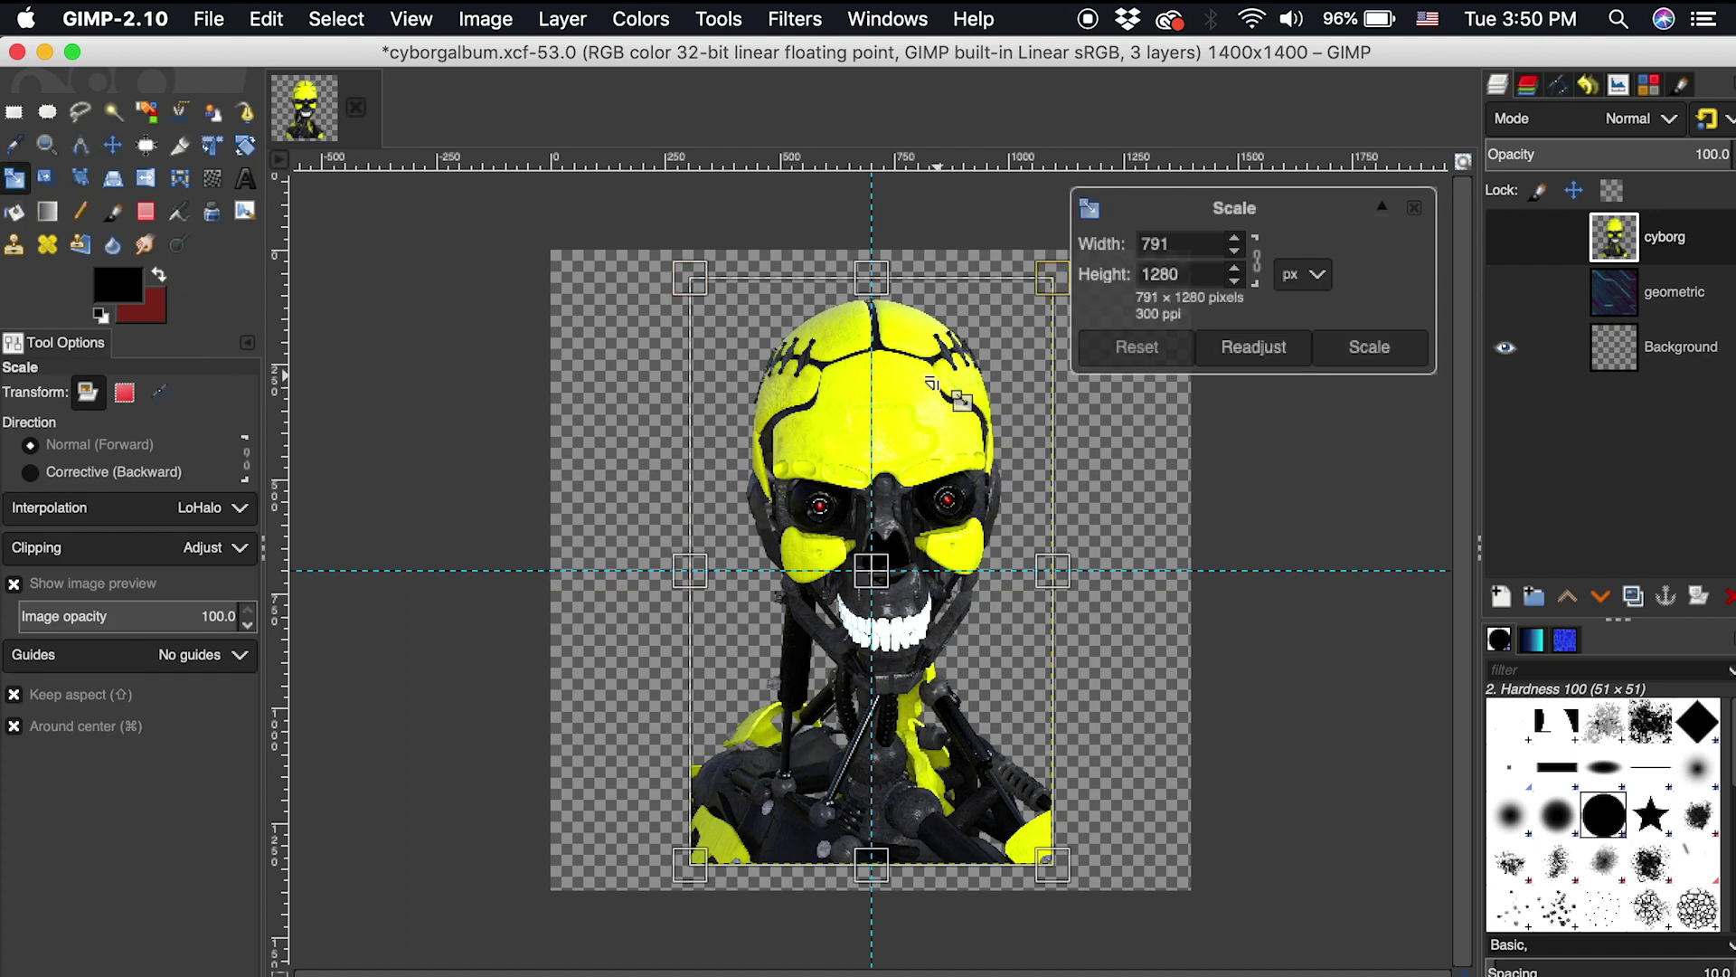
{"action": "left_click_drag", "start_coordinate": [931, 385], "coordinate": [1180, 197]}
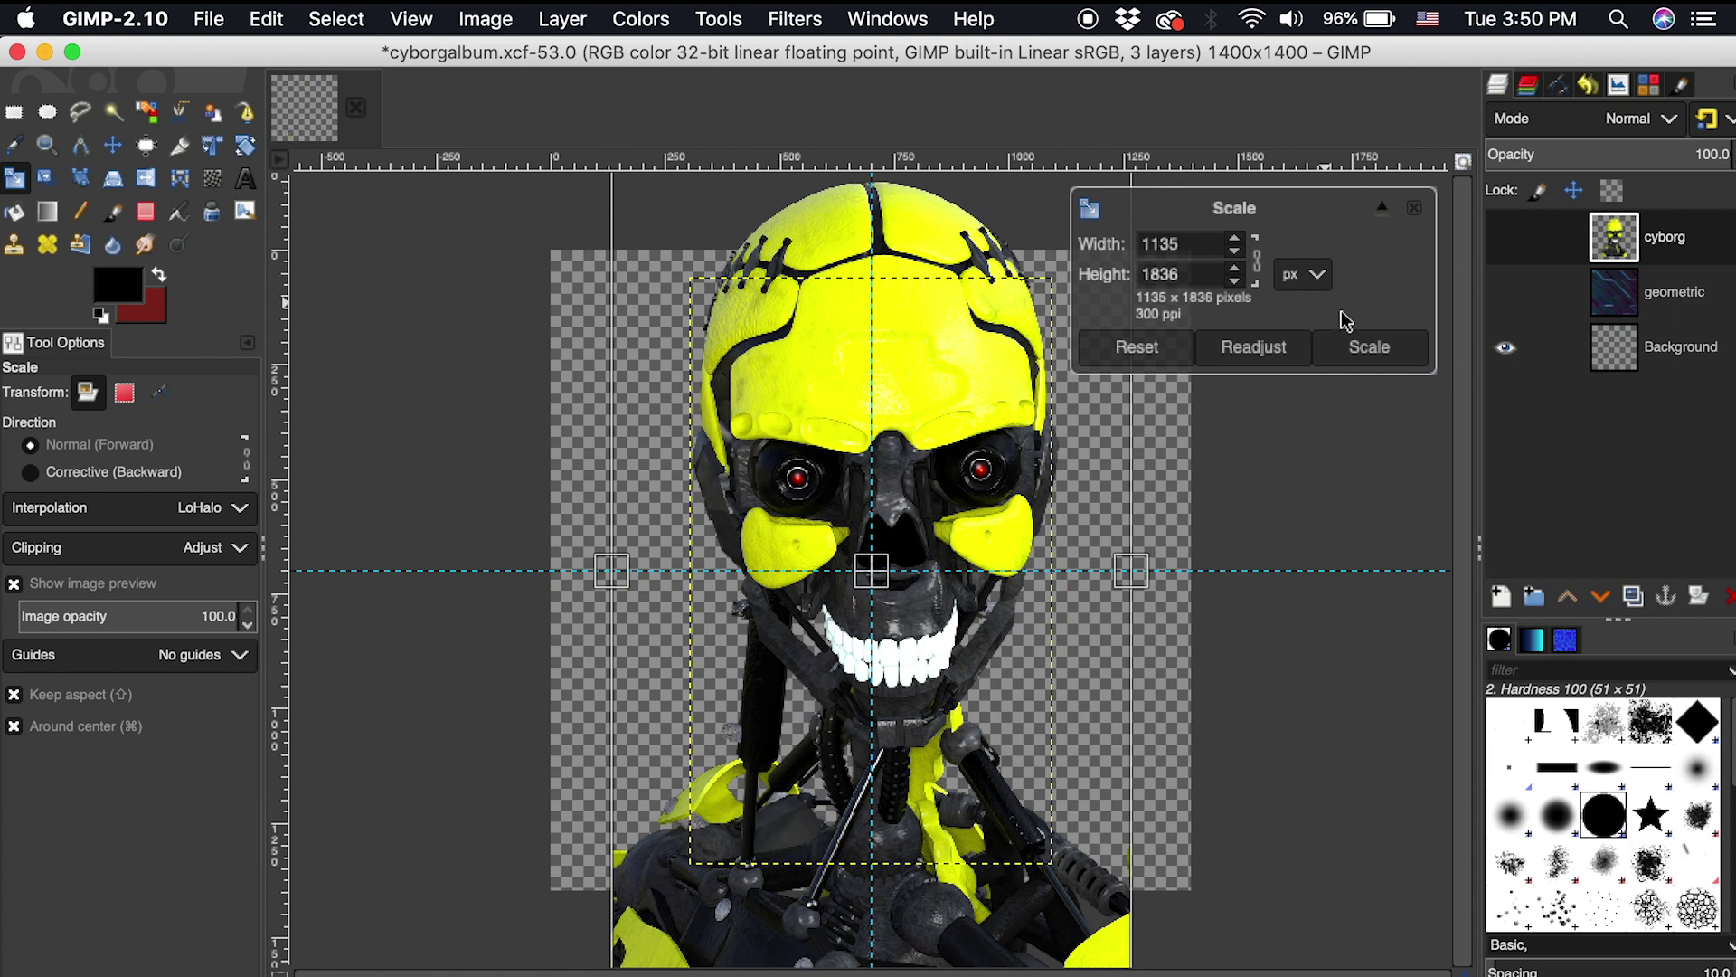
{"action": "left_click", "coordinate": [1348, 350]}
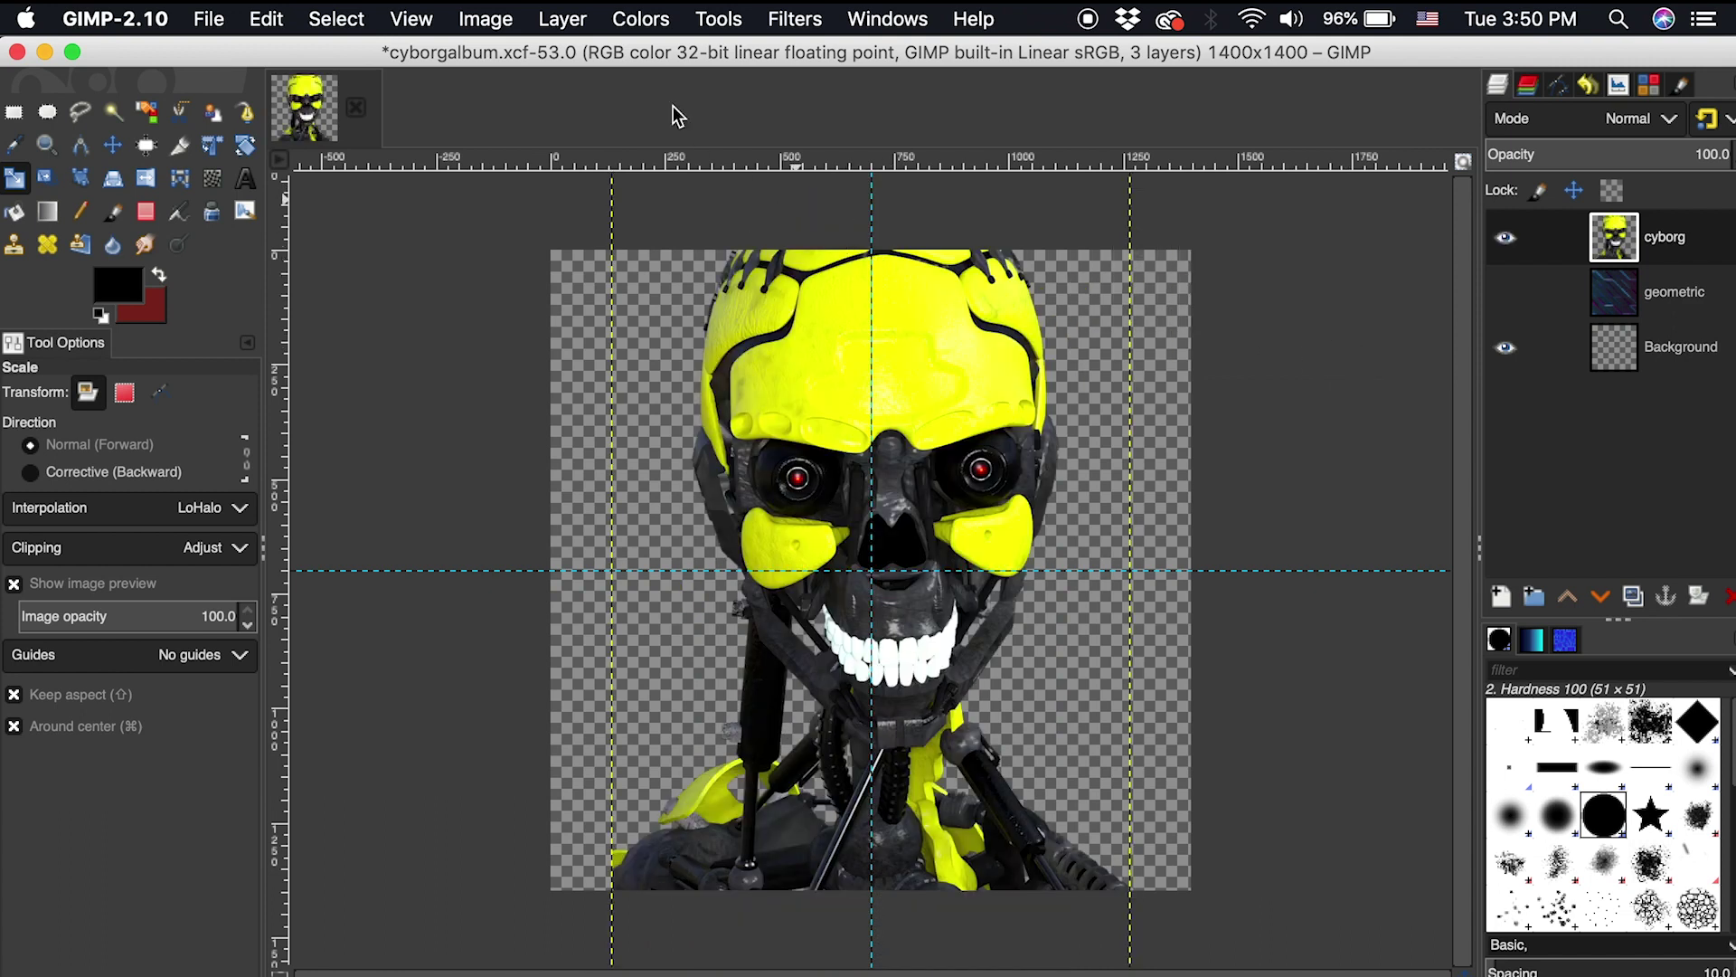
- Resize the cyborg layer boundary to 1517 × 1838 px with the cyborg centred
{"action": "left_click", "coordinate": [572, 16]}
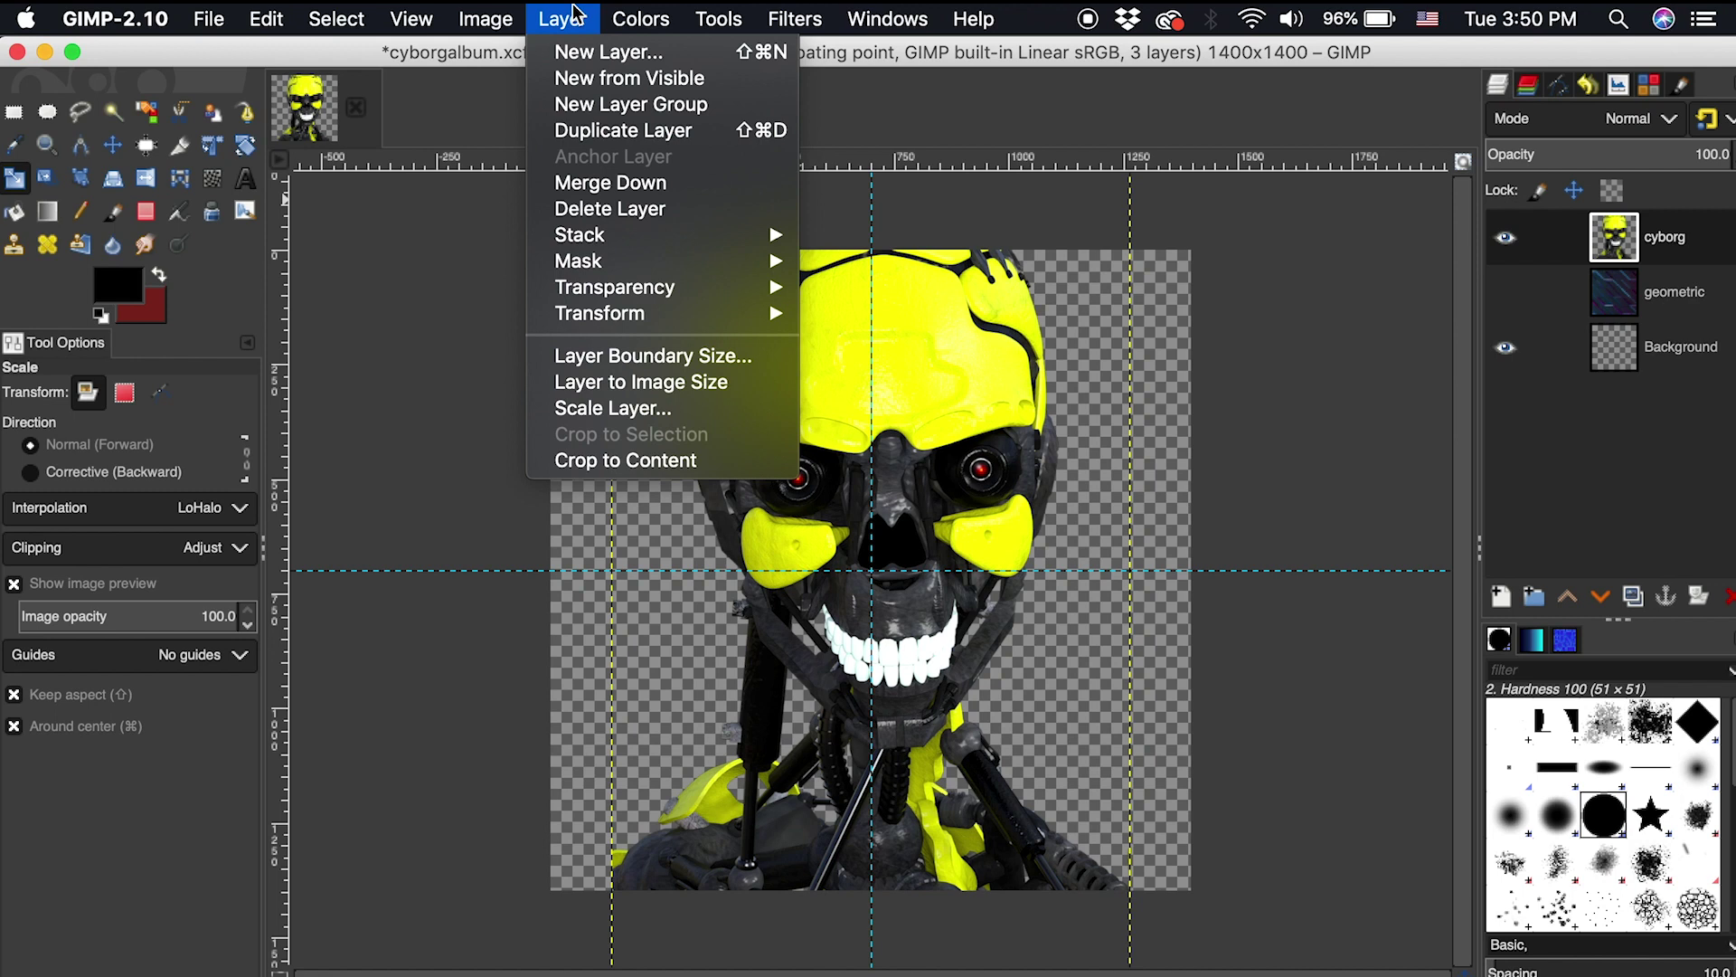
{"action": "left_click", "coordinate": [612, 355]}
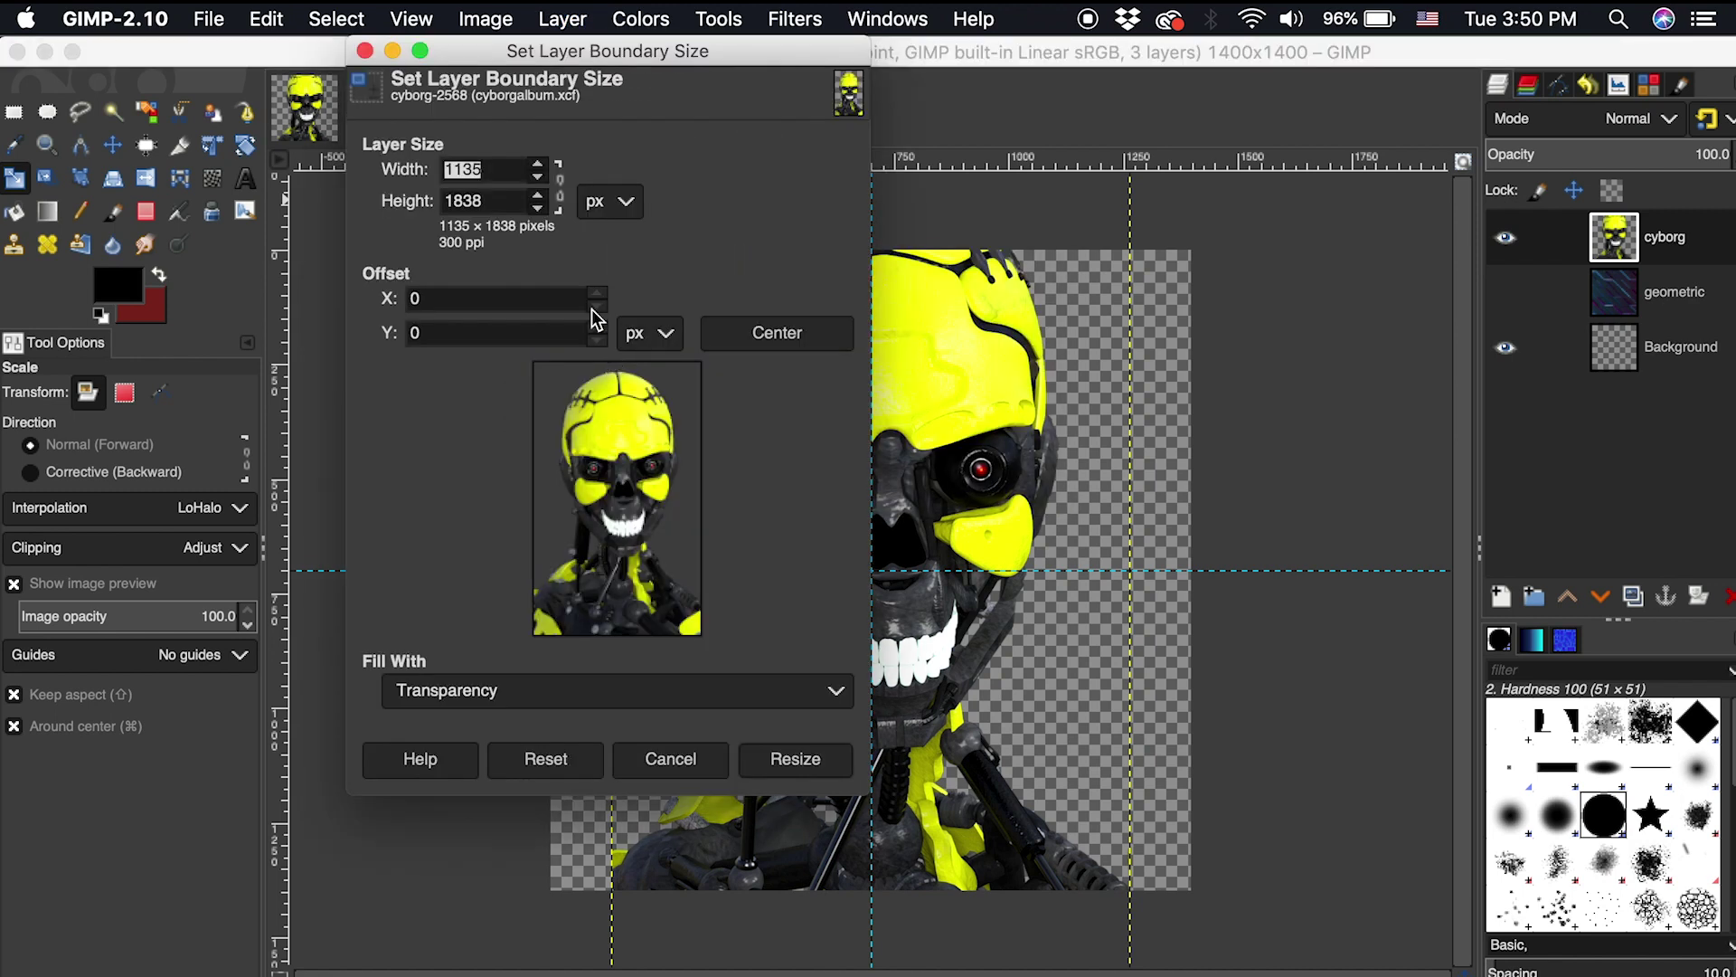
{"action": "left_click", "coordinate": [538, 164]}
{"action": "left_click_drag", "start_coordinate": [537, 170], "coordinate": [537, 170]}
{"action": "left_click", "coordinate": [785, 335]}
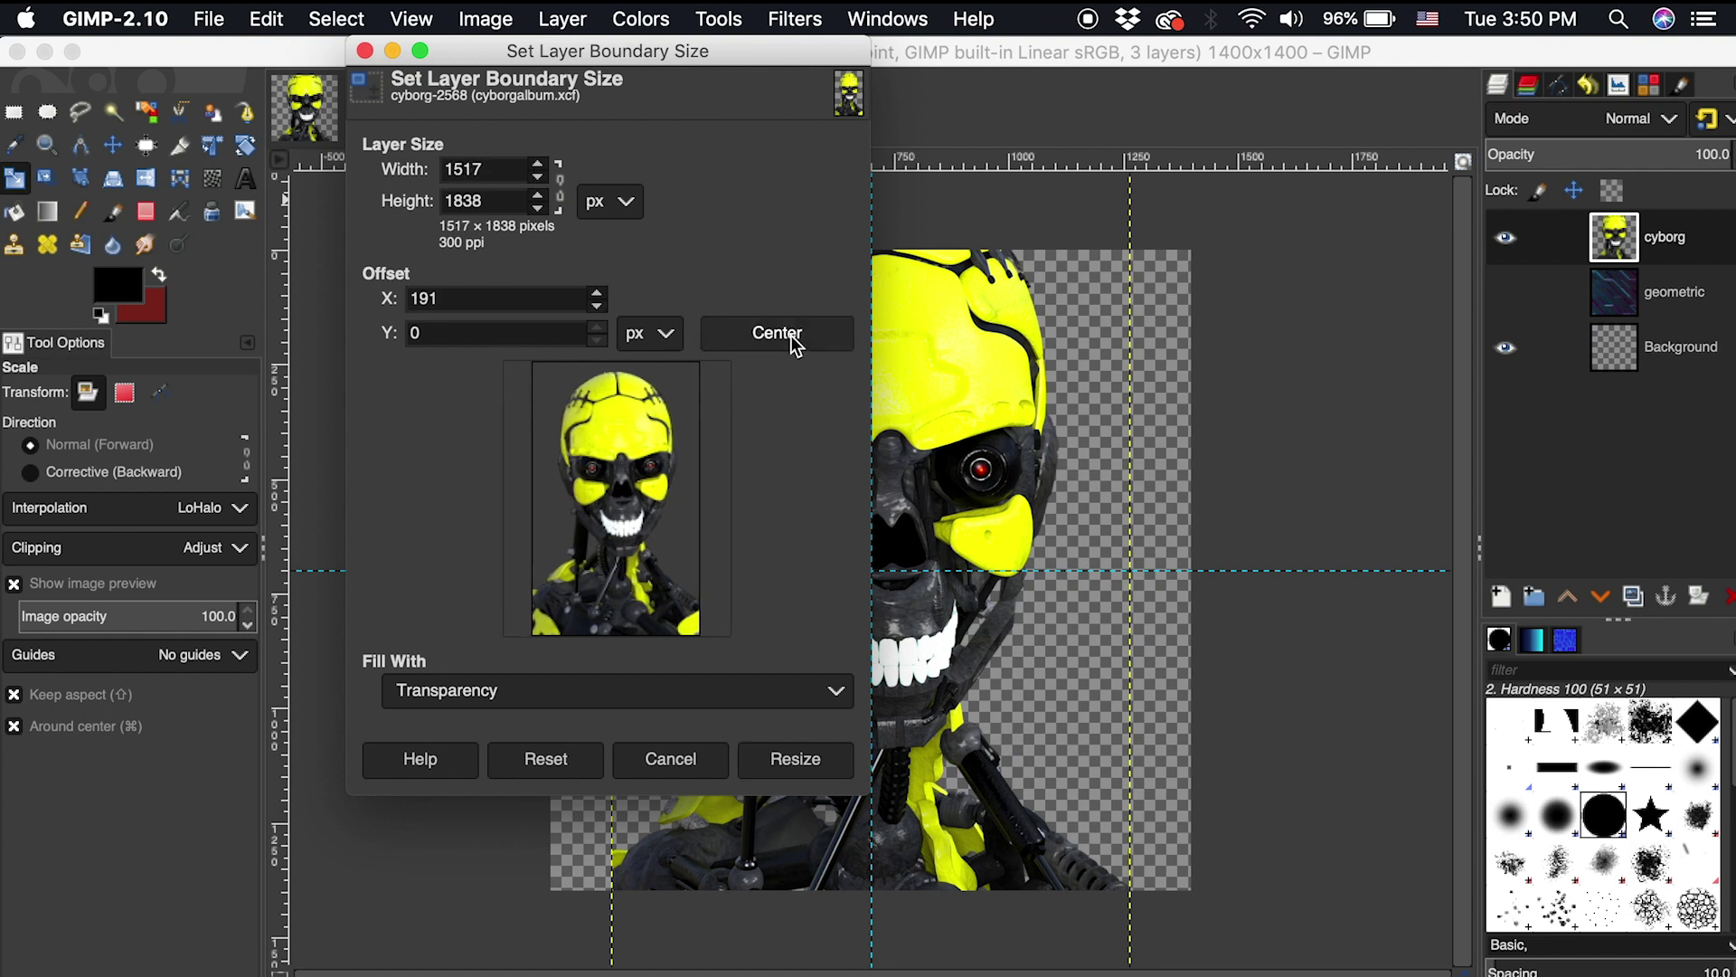
{"action": "left_click", "coordinate": [796, 760]}
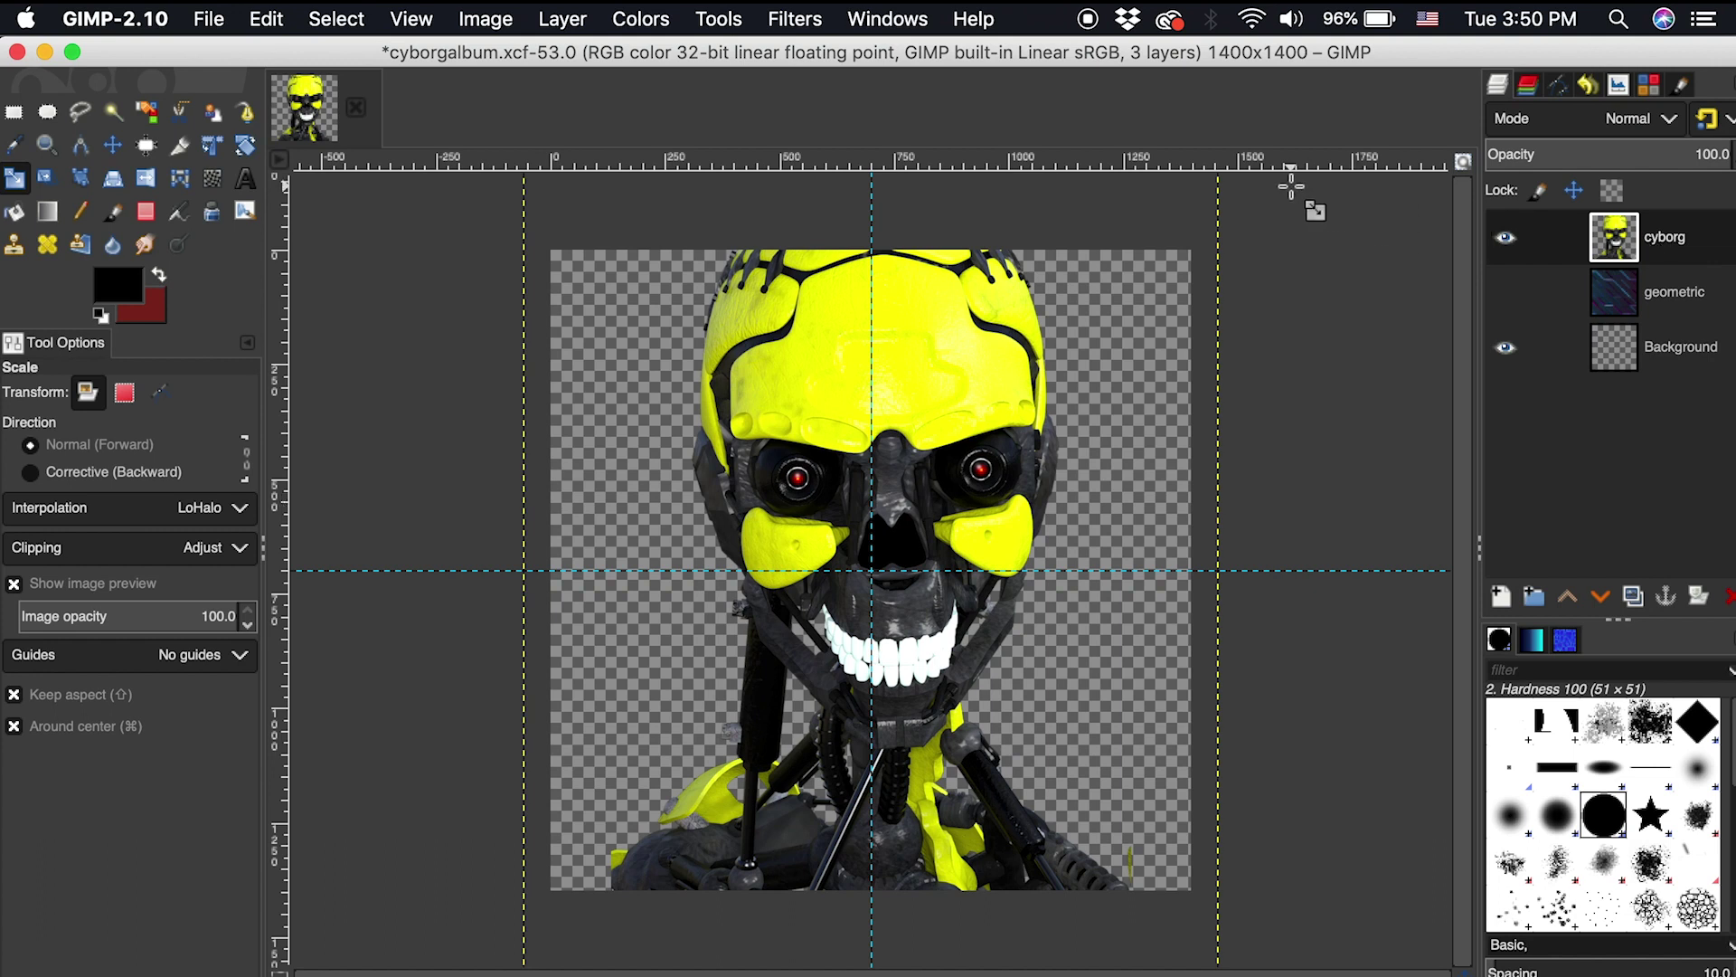
- Start the Distorts > Kaleidoscope filter on the cyborg layer, previewing 6 mirrors
{"action": "left_click", "coordinate": [823, 16]}
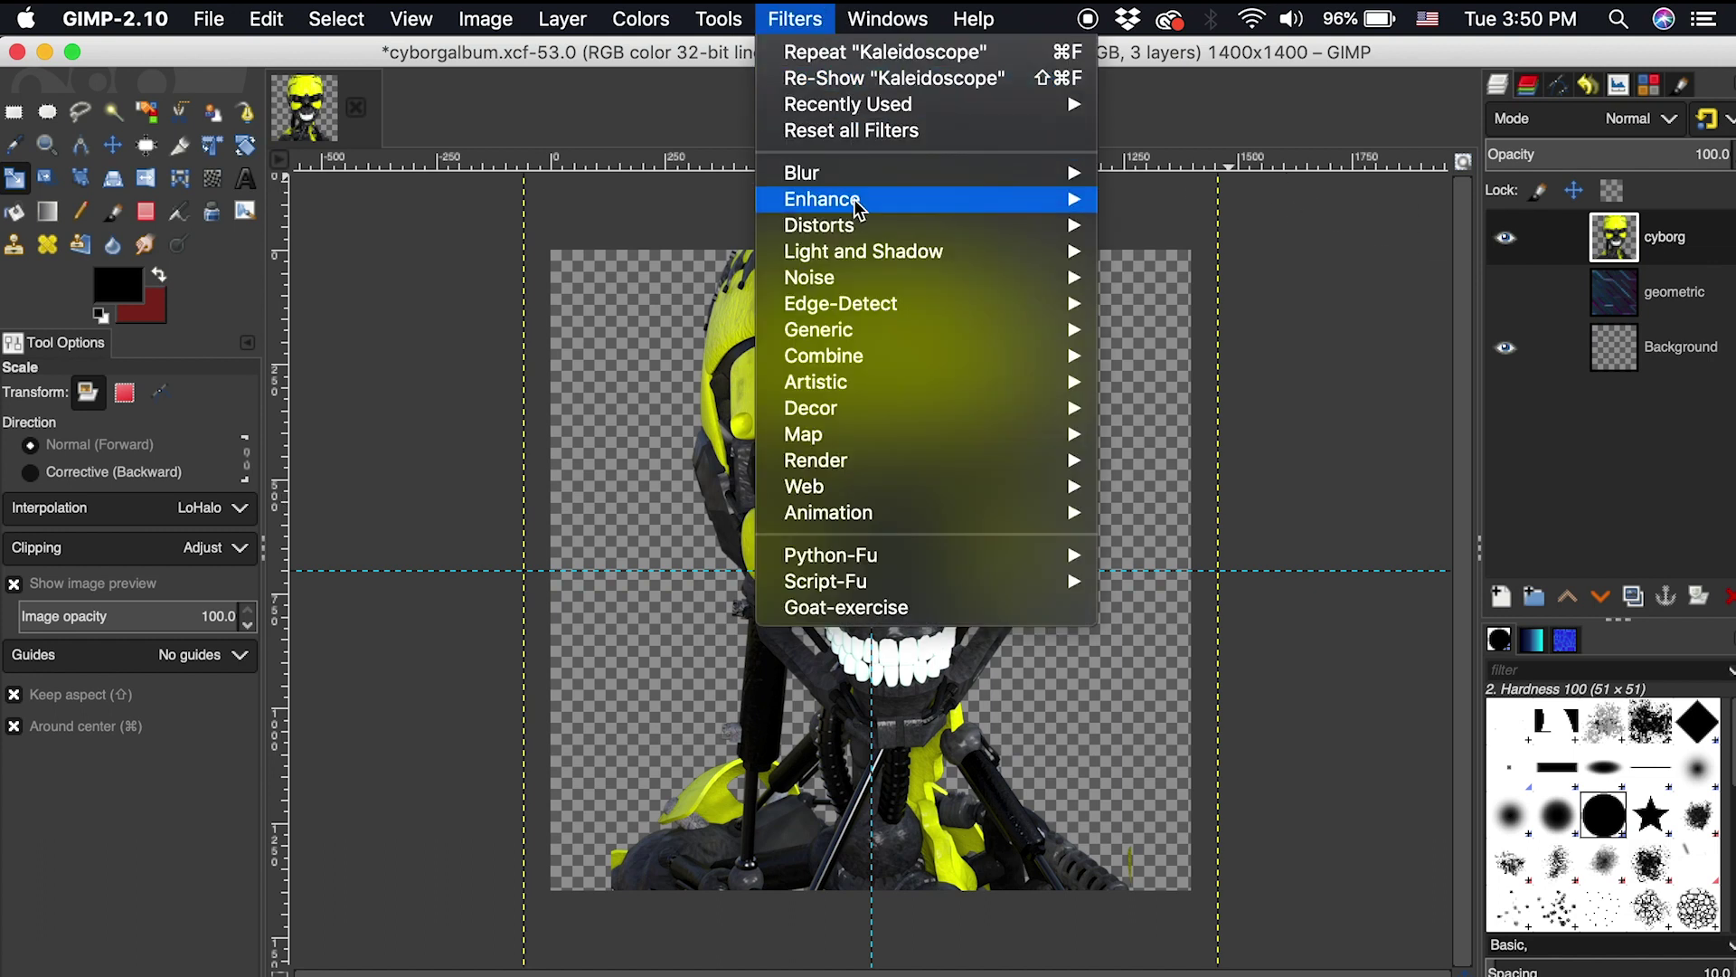
{"action": "mouse_move", "coordinate": [857, 226]}
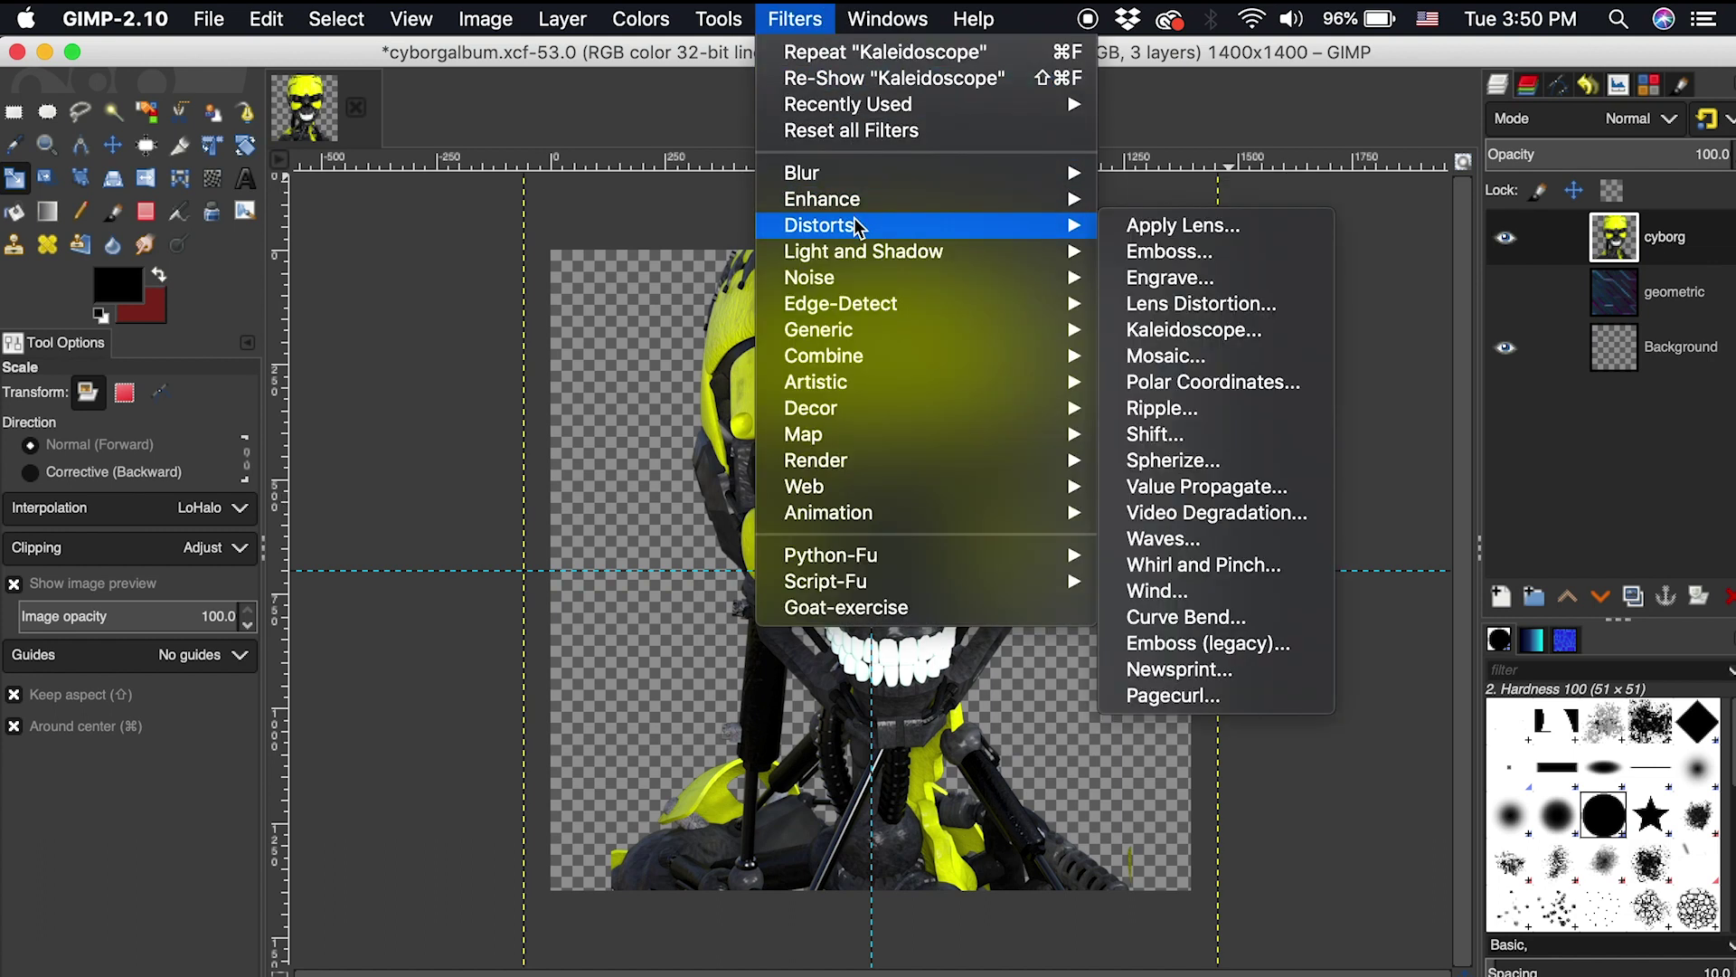
{"action": "left_click", "coordinate": [1178, 331]}
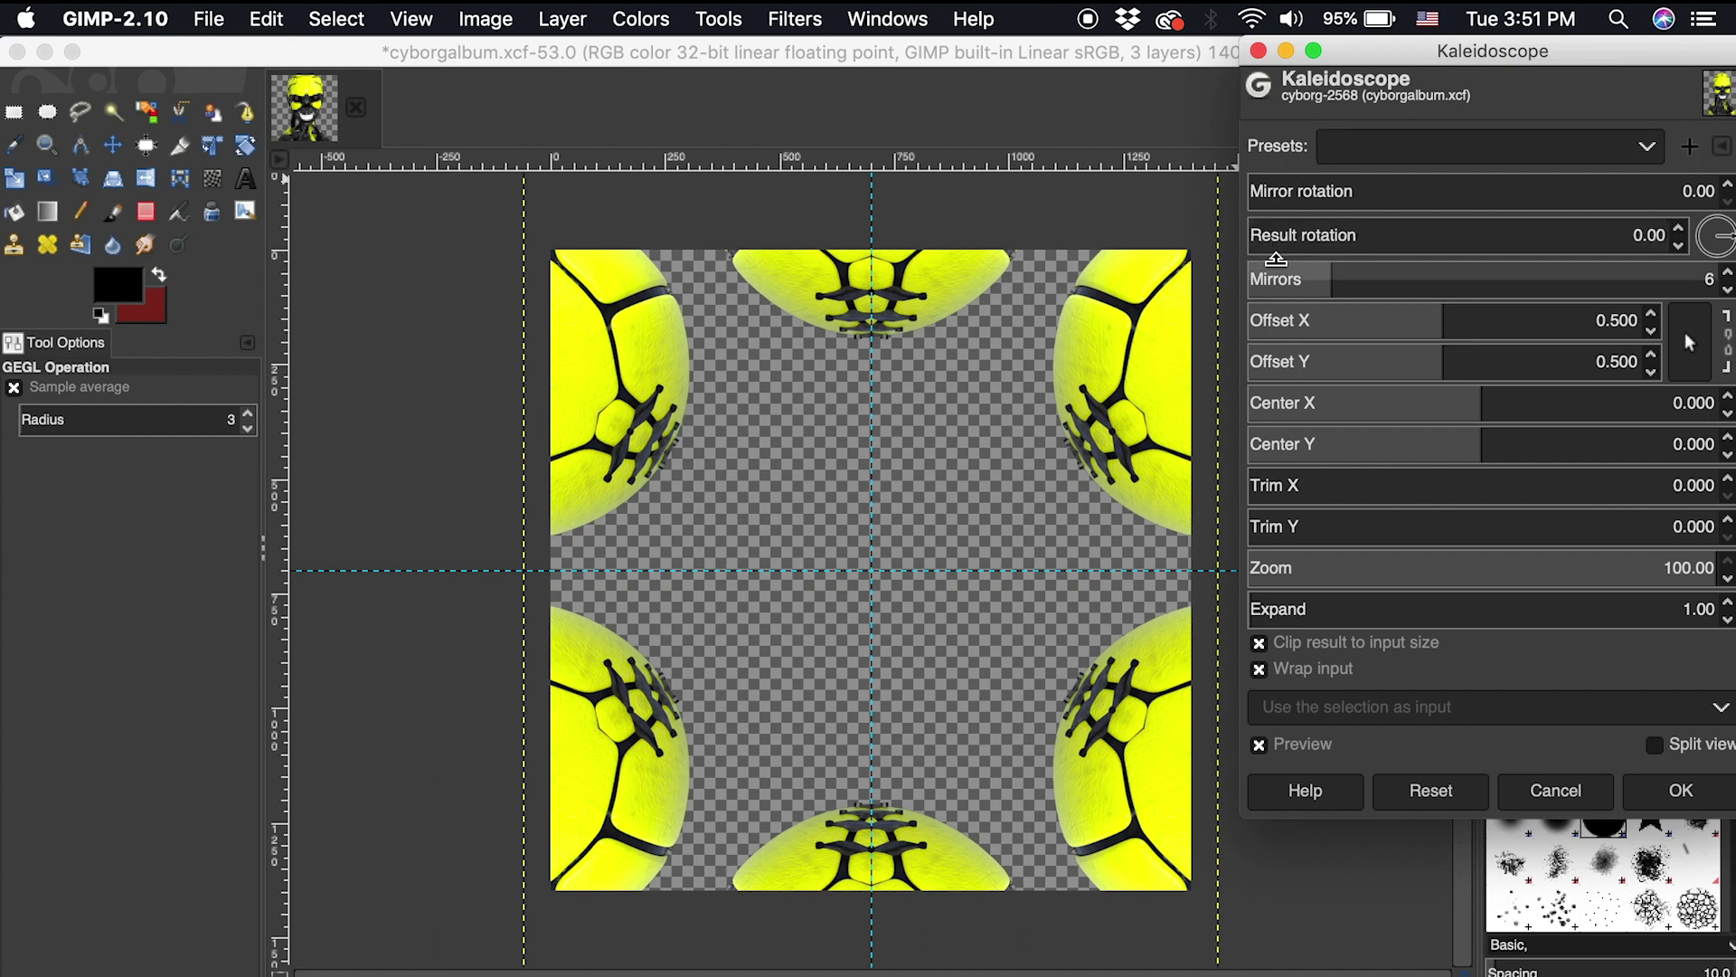
- Try different kaleidoscope mirror counts, first 8 and then 2
{"action": "left_click", "coordinate": [1276, 260]}
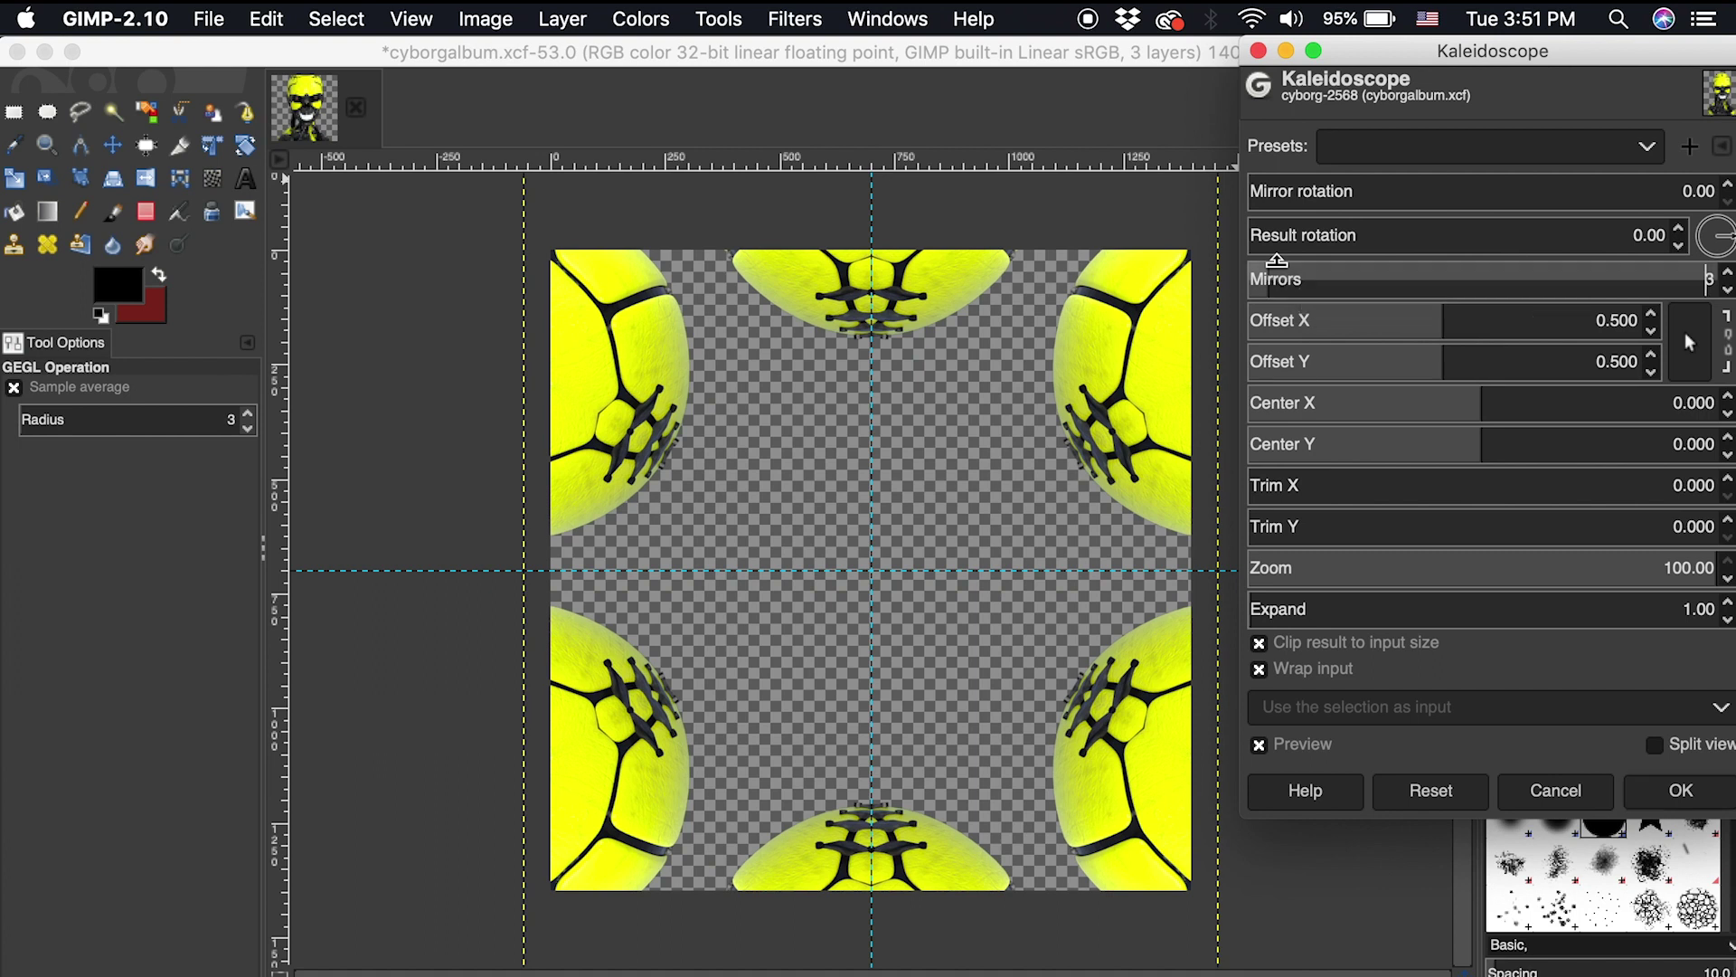
{"action": "left_click_drag", "start_coordinate": [1281, 261], "coordinate": [1383, 271]}
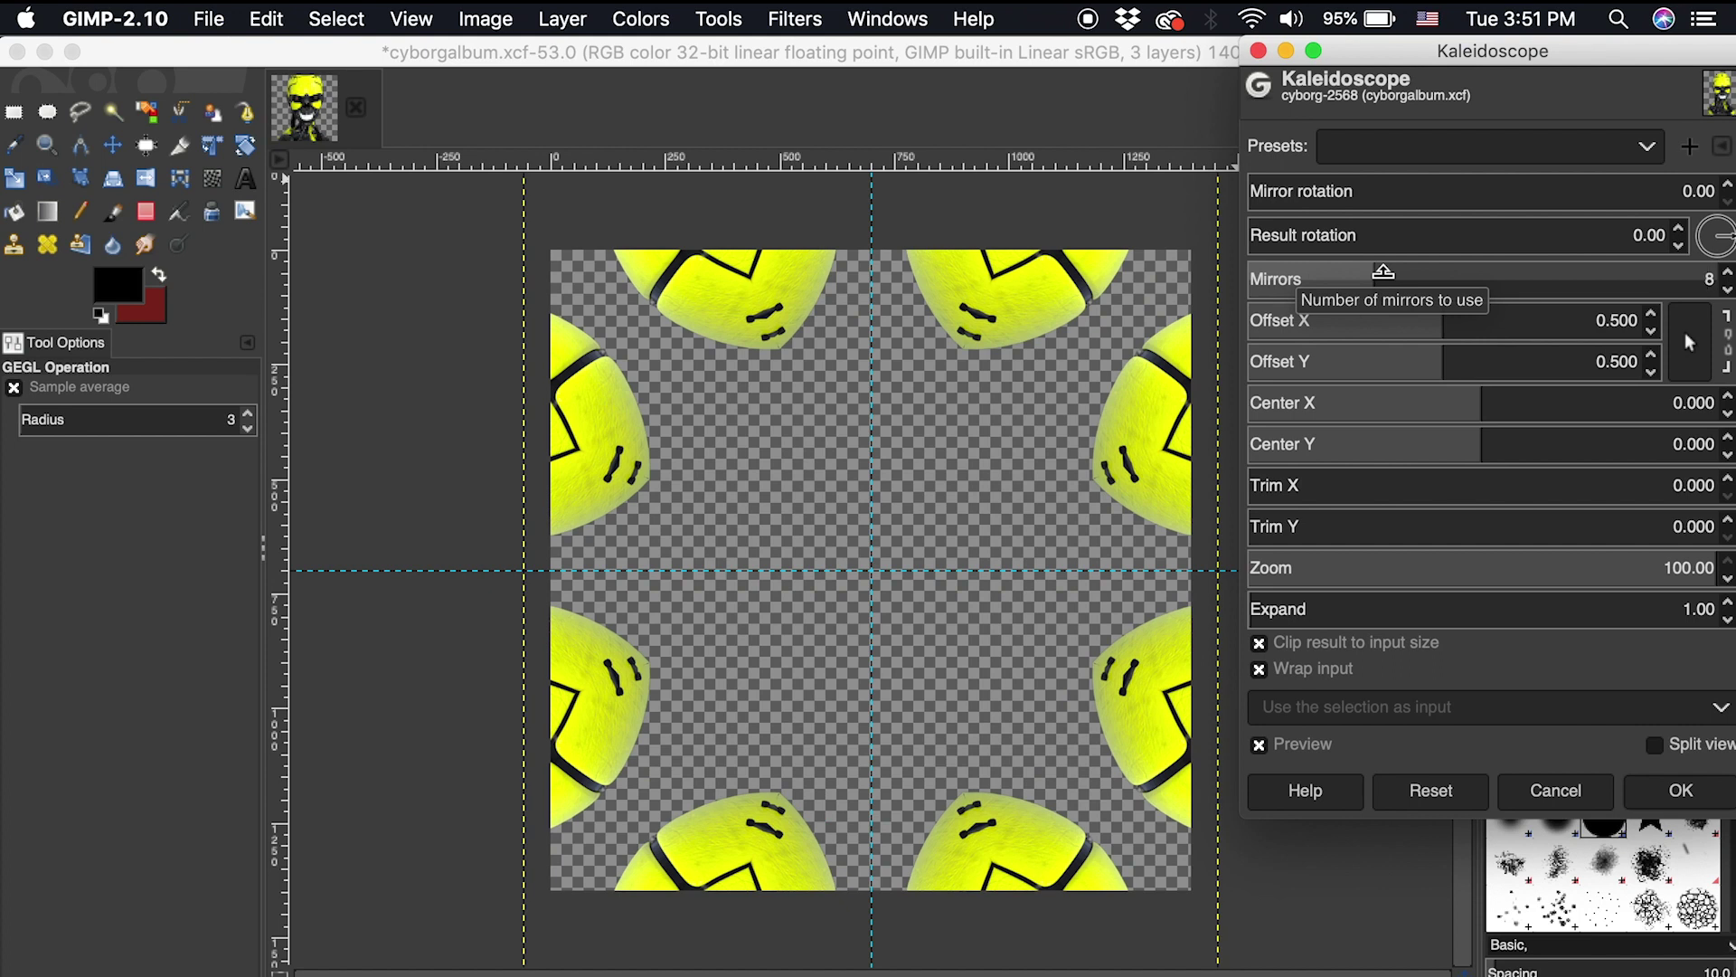
{"action": "left_click_drag", "start_coordinate": [1383, 271], "coordinate": [1218, 271]}
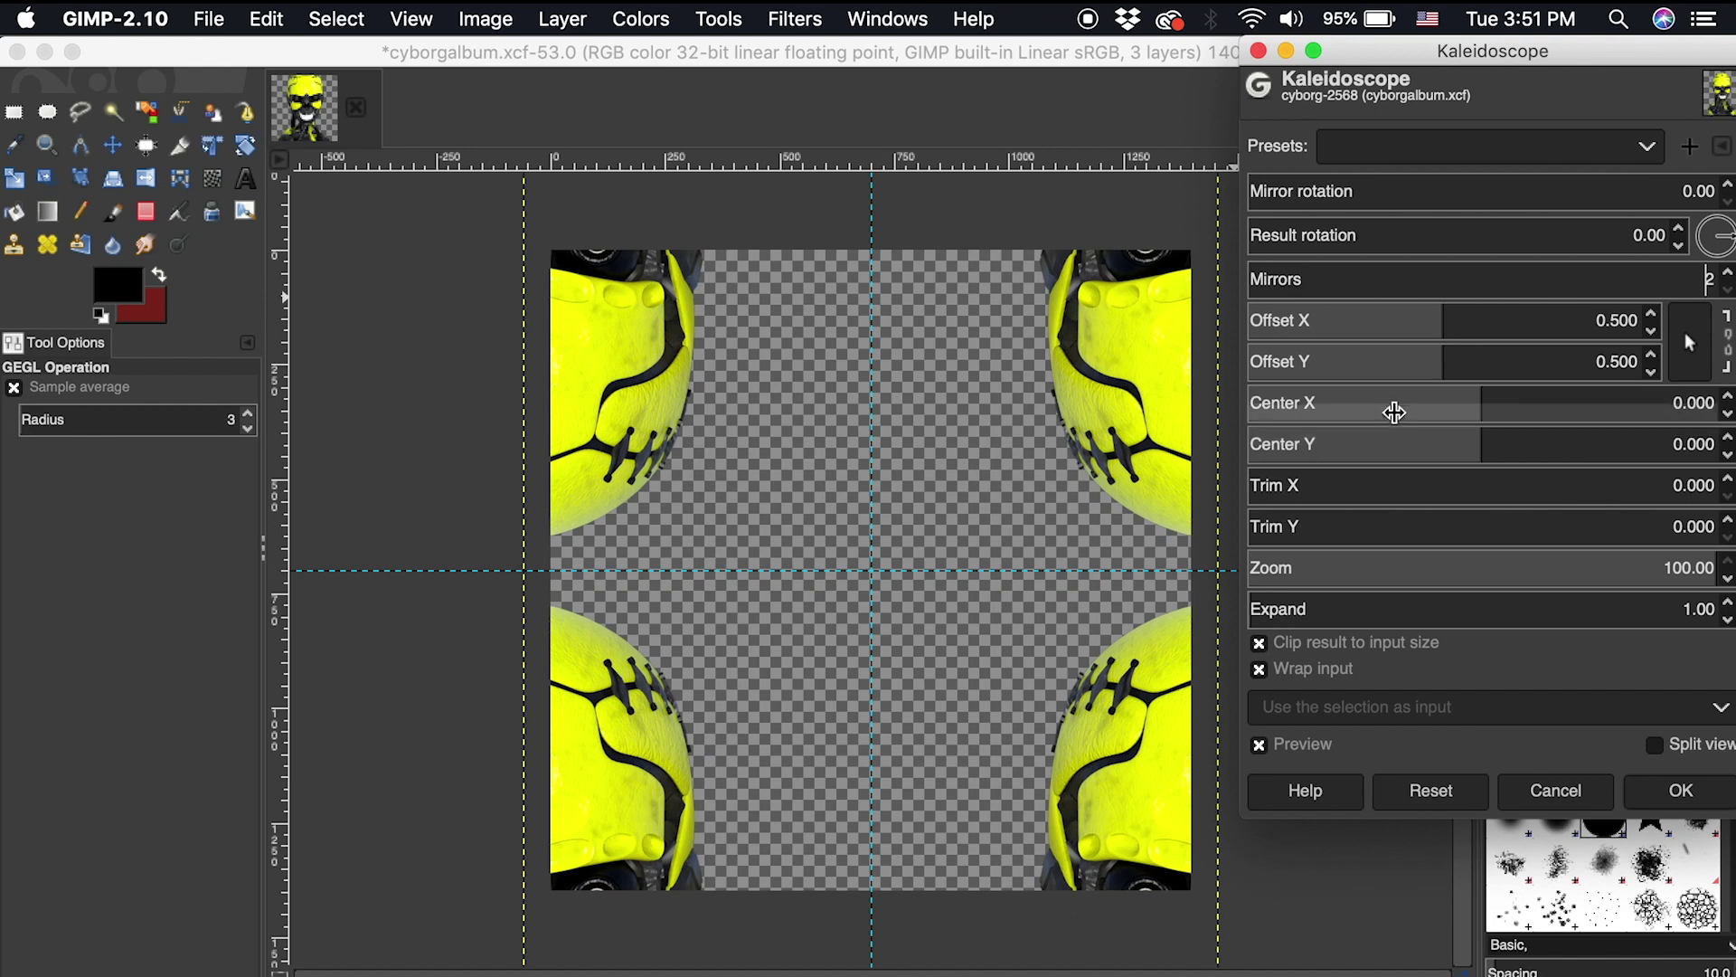
- Set the kaleidoscope centre to X 0.275, Y 0.263 and use 4 mirrors
{"action": "left_click", "coordinate": [1427, 392]}
{"action": "left_click_drag", "start_coordinate": [1427, 392], "coordinate": [1554, 390]}
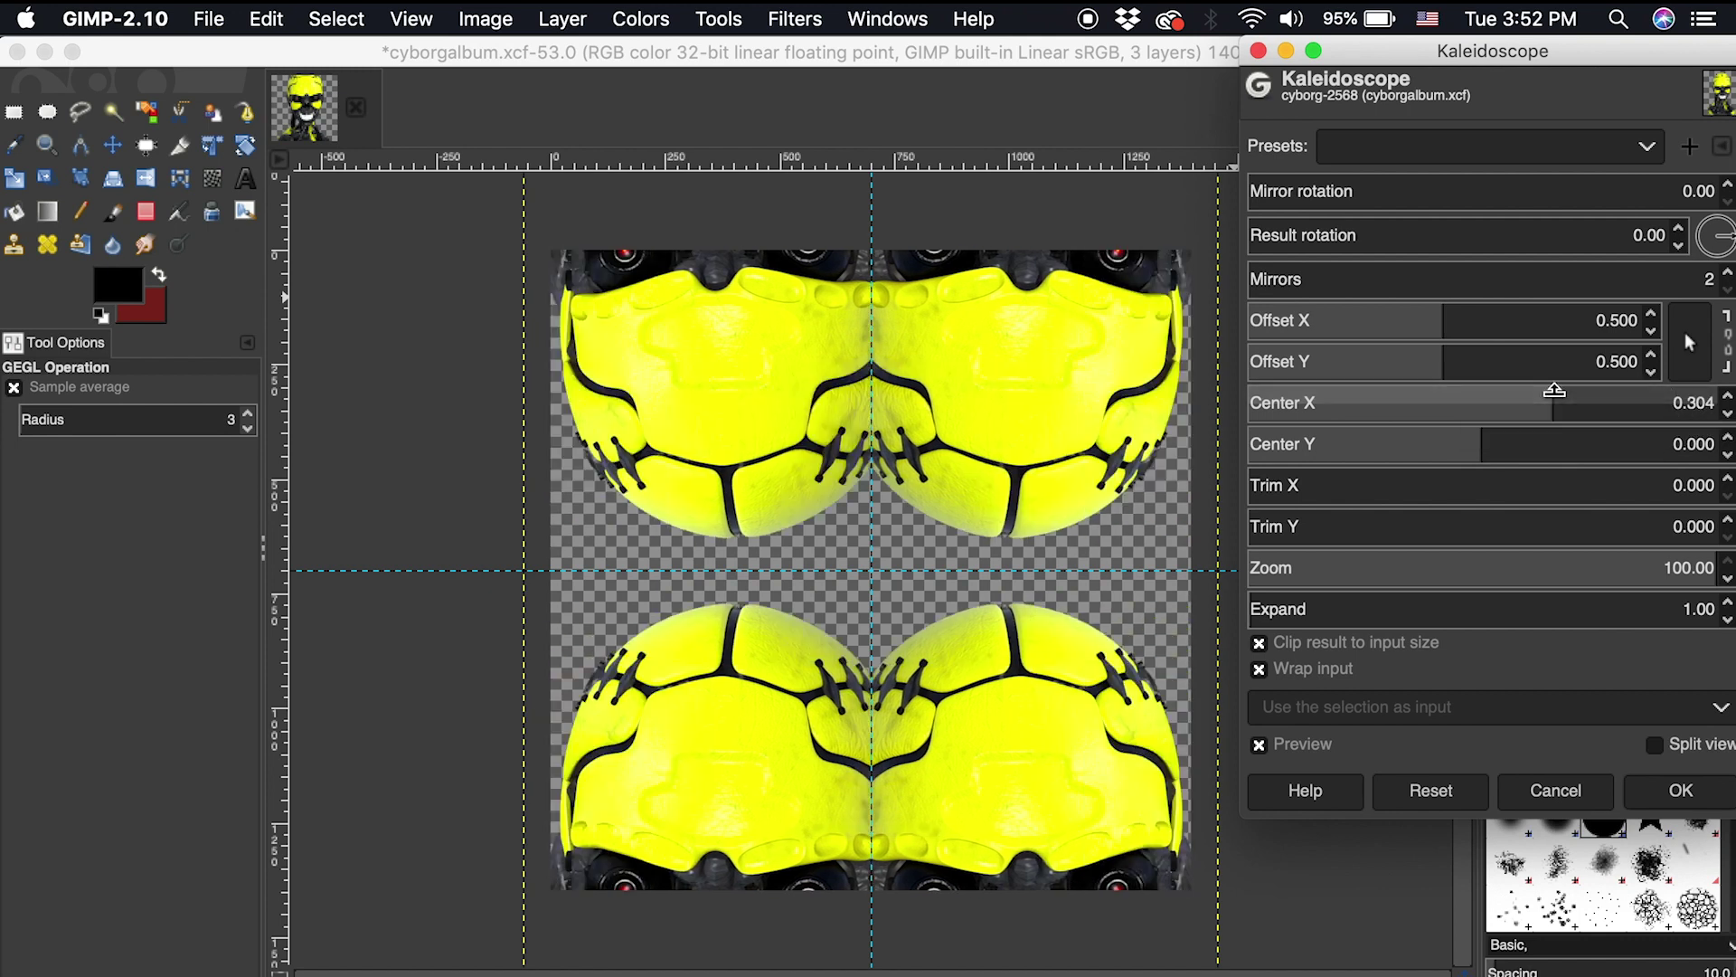
{"action": "mouse_move", "coordinate": [1531, 432]}
{"action": "left_mouse_down"}
{"action": "mouse_move", "coordinate": [1504, 431]}
{"action": "mouse_move", "coordinate": [1527, 431]}
{"action": "left_mouse_up"}
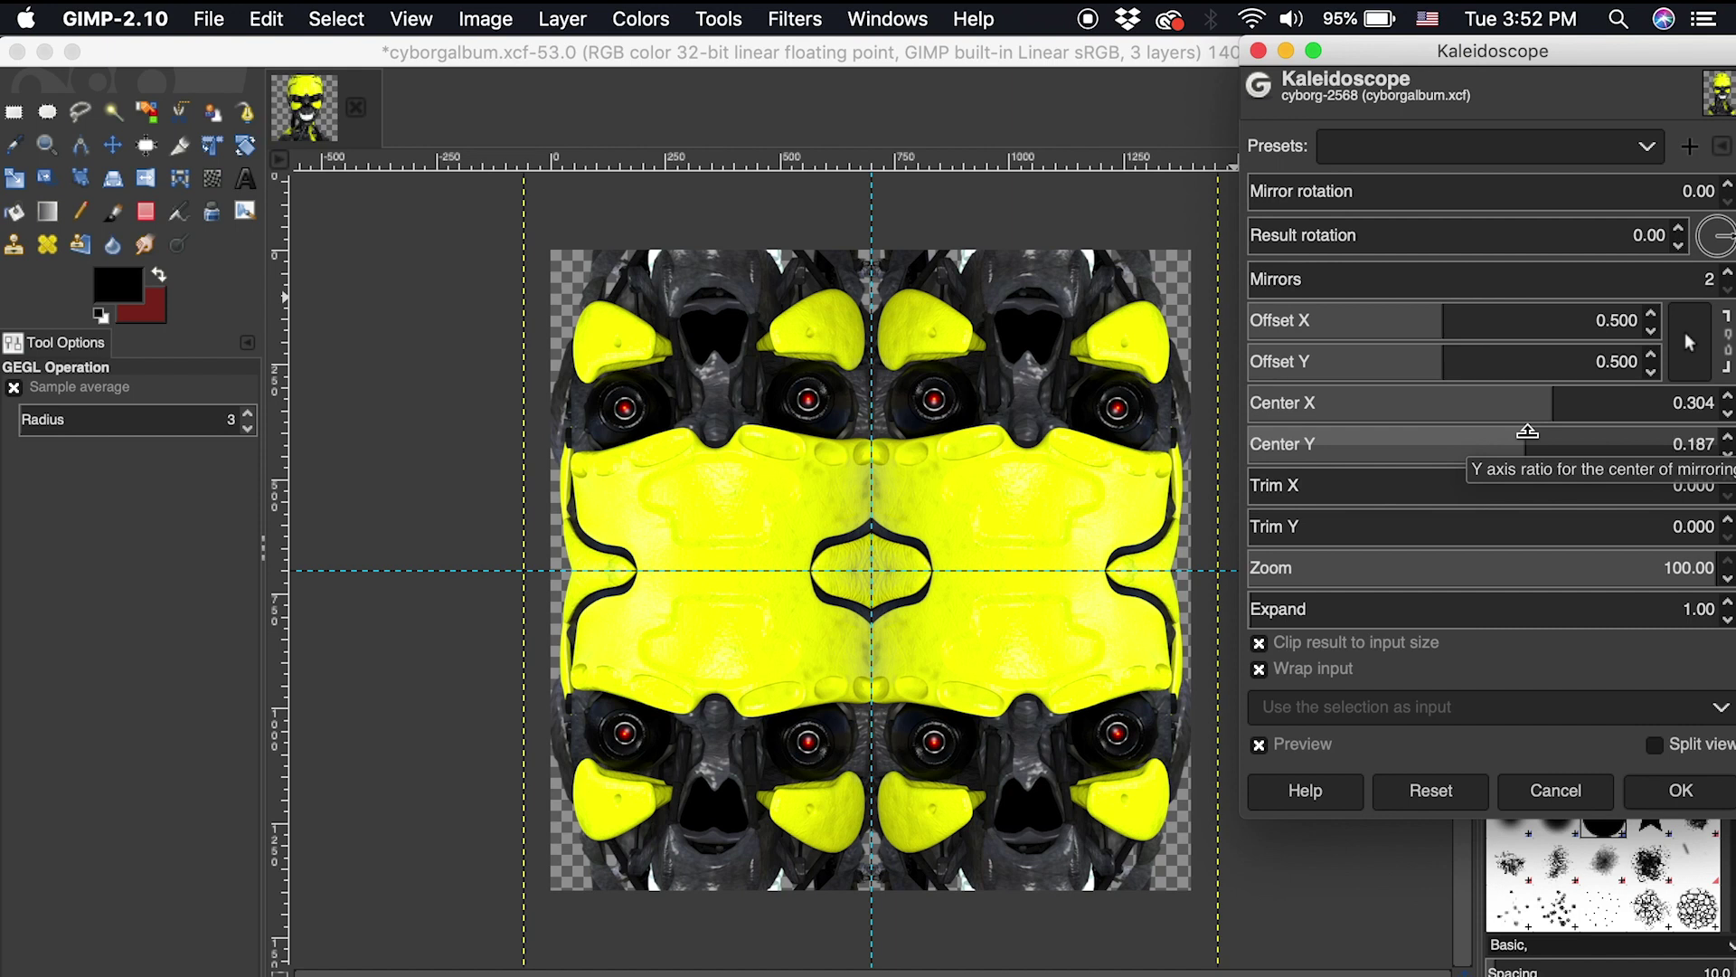
{"action": "left_click", "coordinate": [1545, 389]}
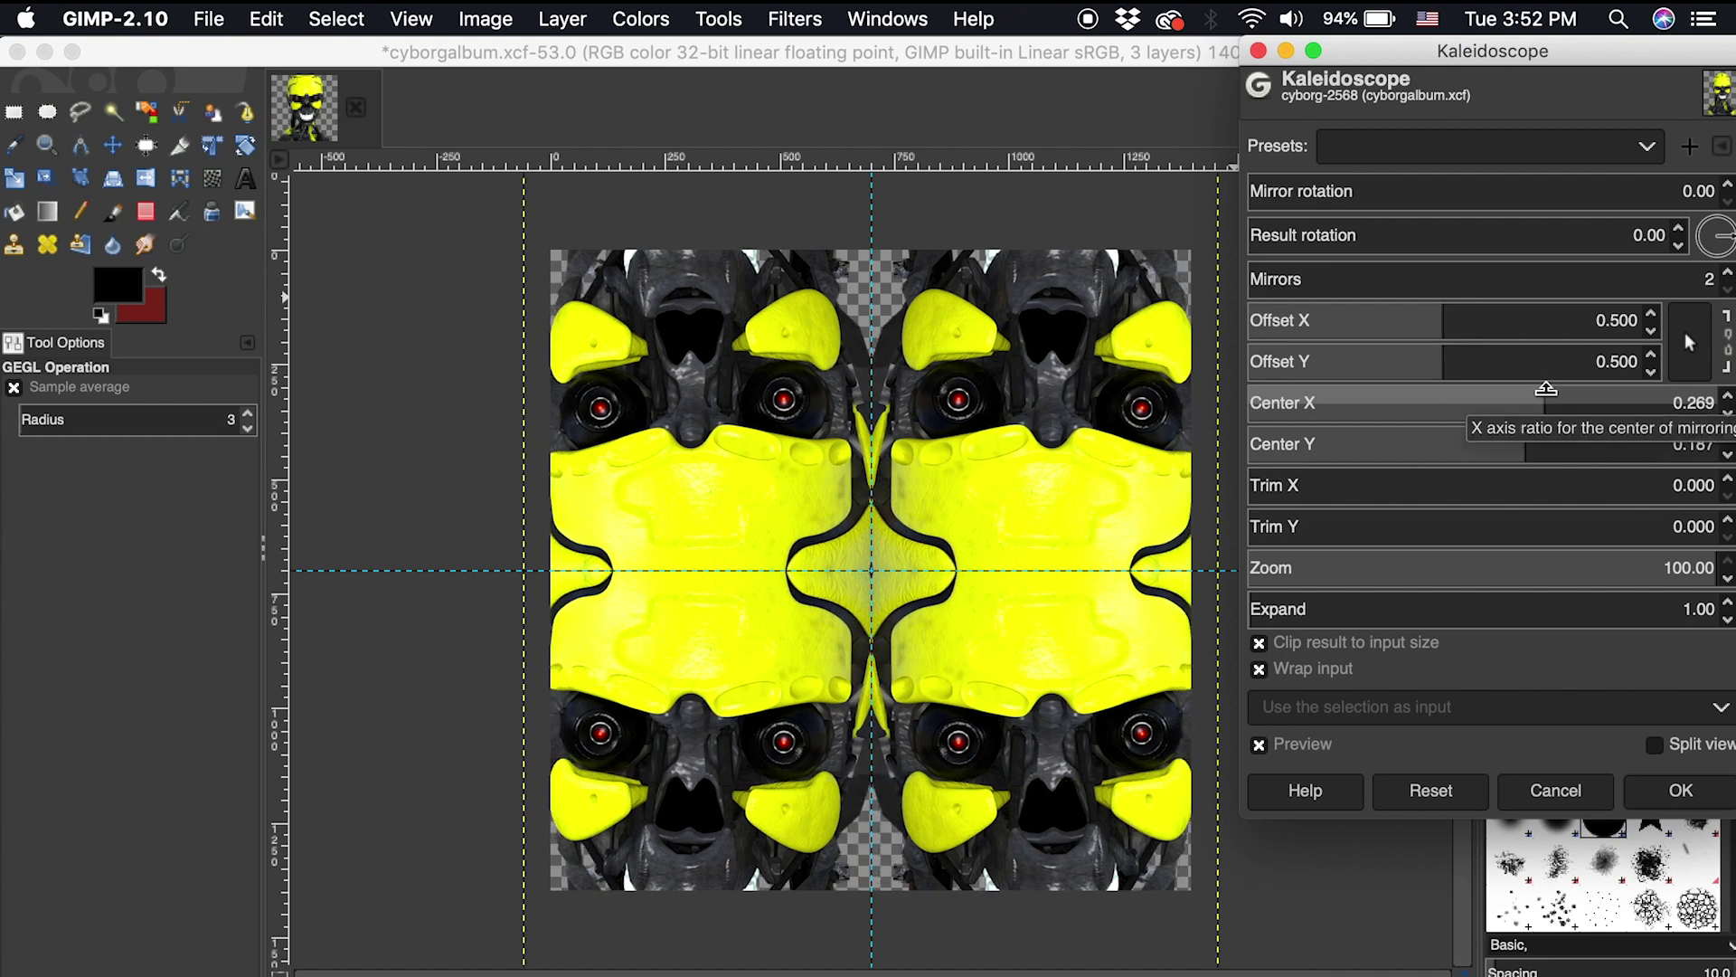
{"action": "left_click", "coordinate": [1544, 399]}
{"action": "left_click", "coordinate": [1544, 422]}
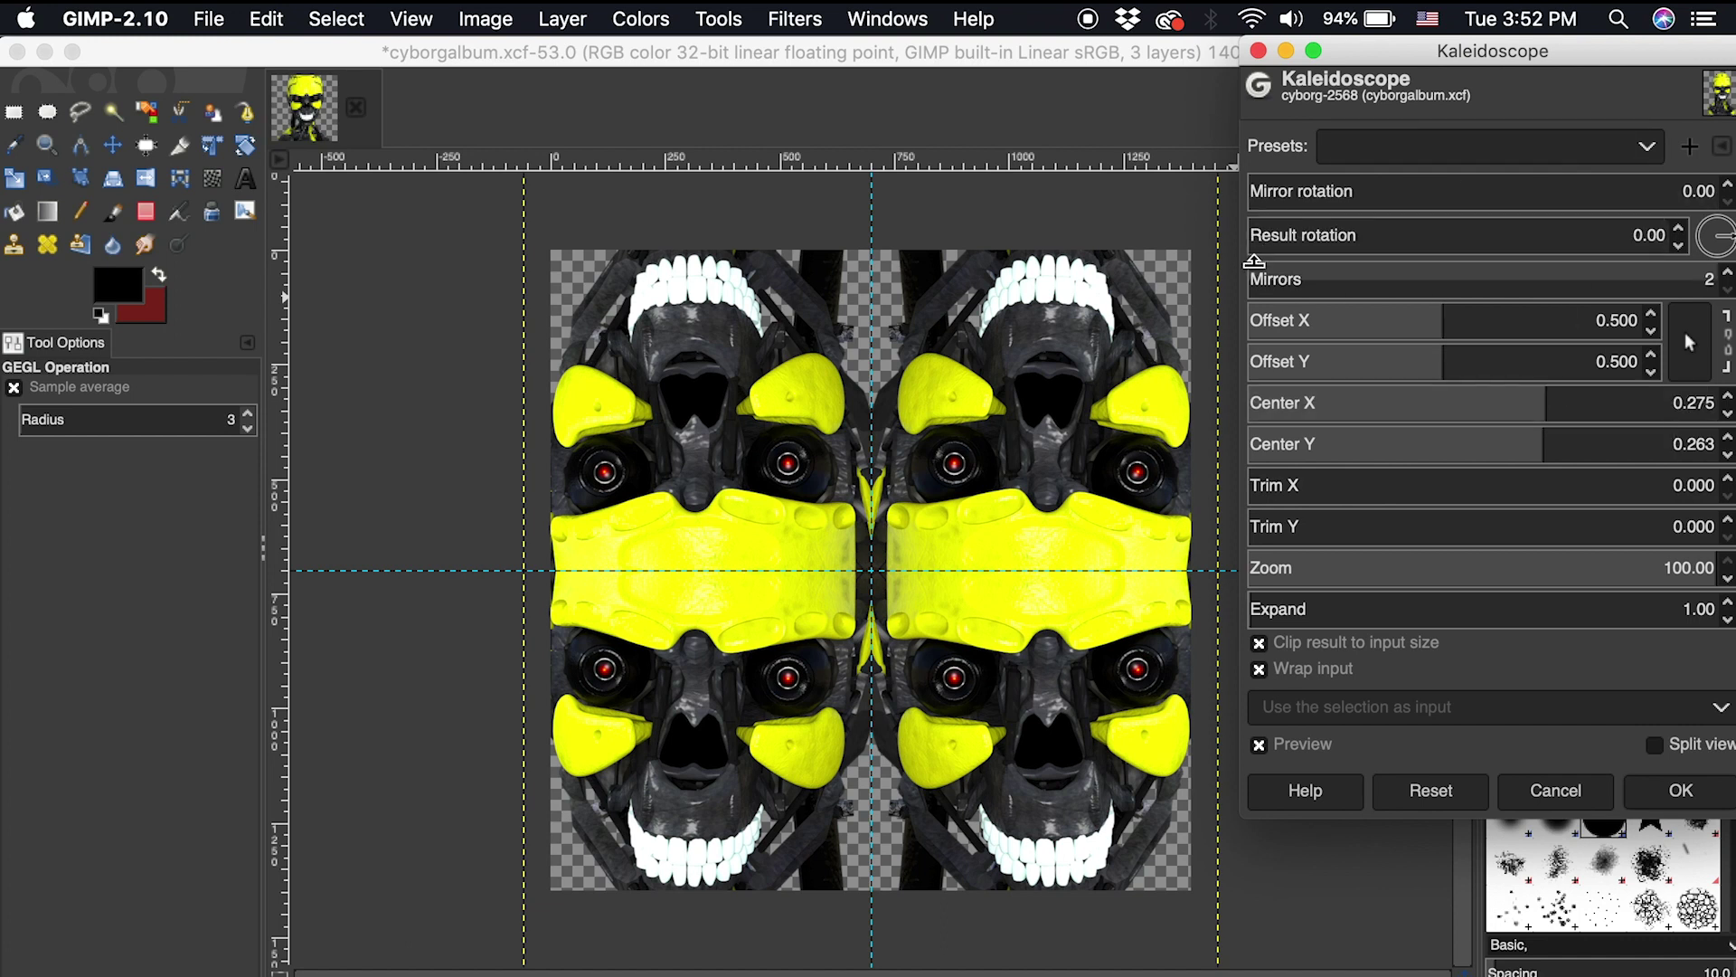
{"action": "left_click_drag", "start_coordinate": [1255, 262], "coordinate": [1286, 262]}
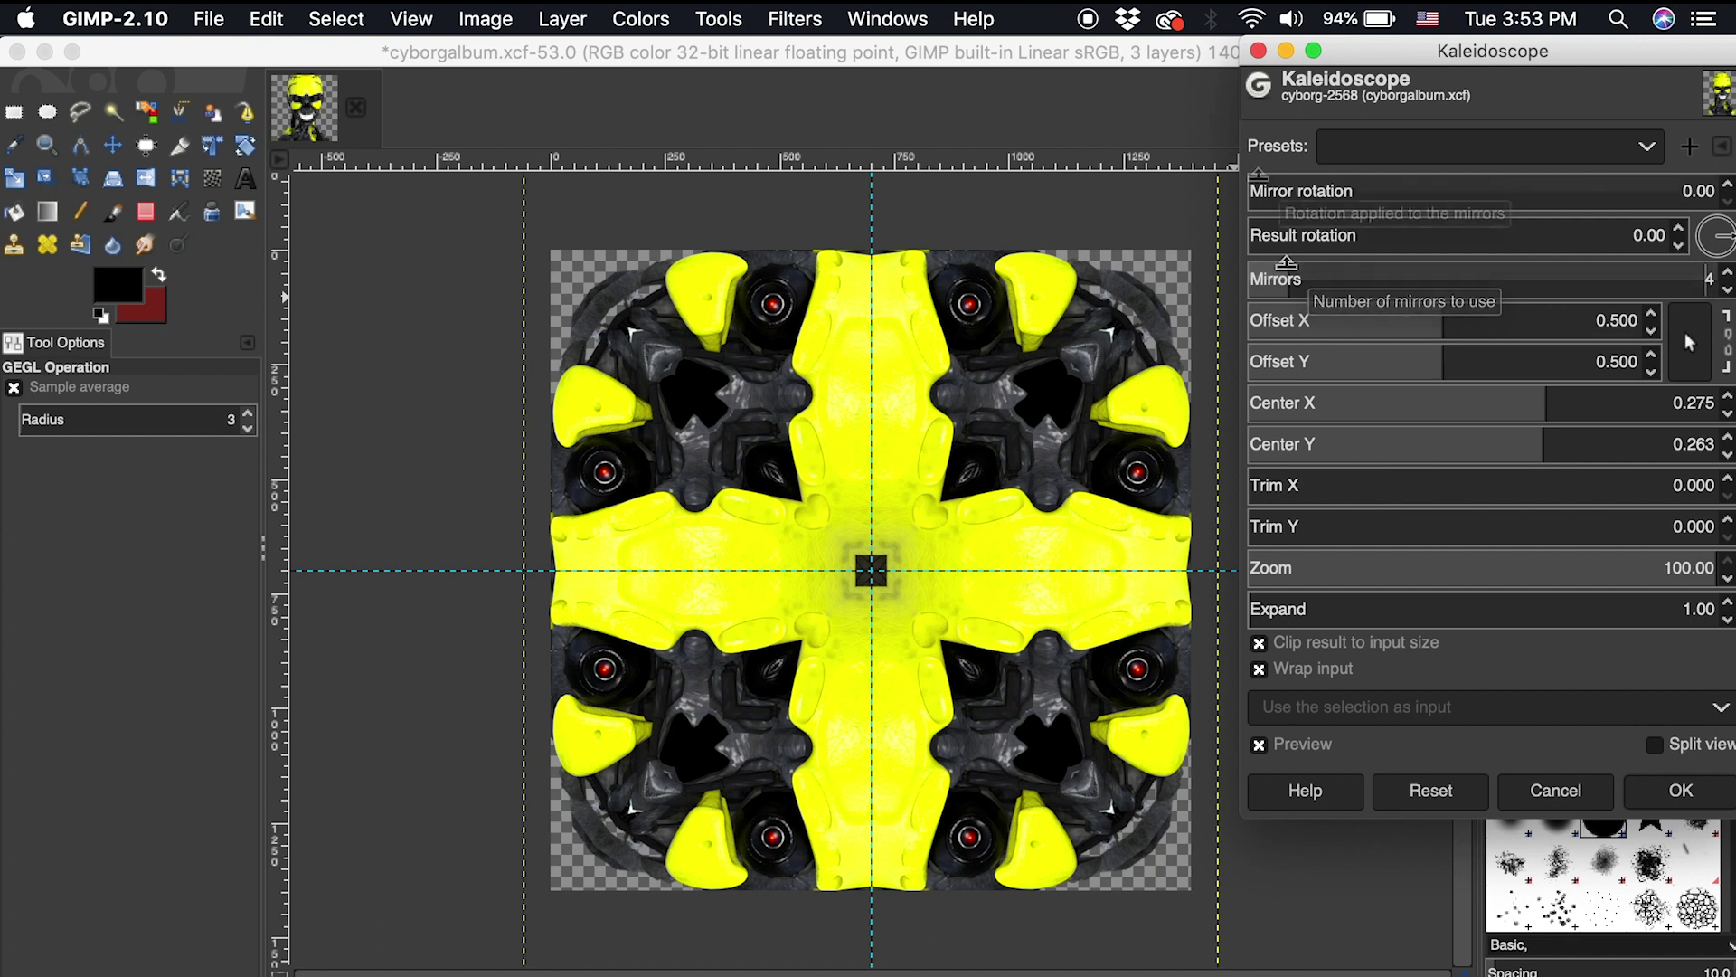
- Increase the mirror rotation and raise the horizontal trim to 0.421
{"action": "left_click", "coordinate": [1286, 179]}
{"action": "left_click_drag", "start_coordinate": [1286, 179], "coordinate": [1326, 184]}
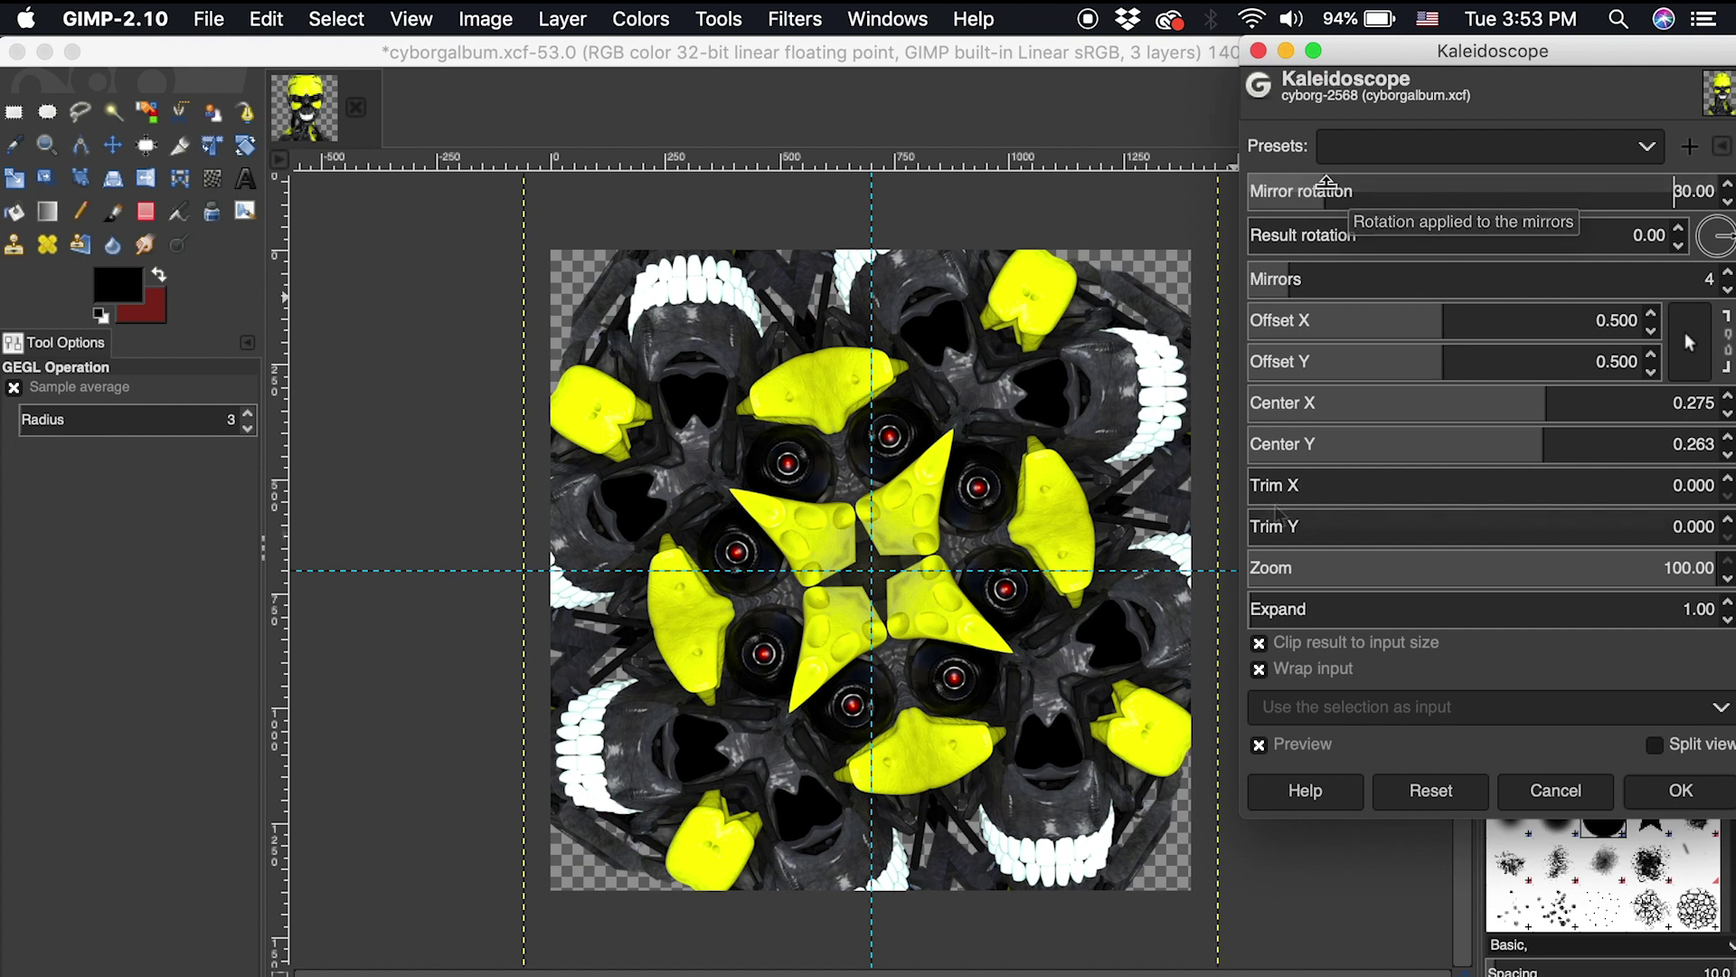
{"action": "left_click", "coordinate": [1536, 495]}
{"action": "left_click_drag", "start_coordinate": [1535, 497], "coordinate": [1656, 496]}
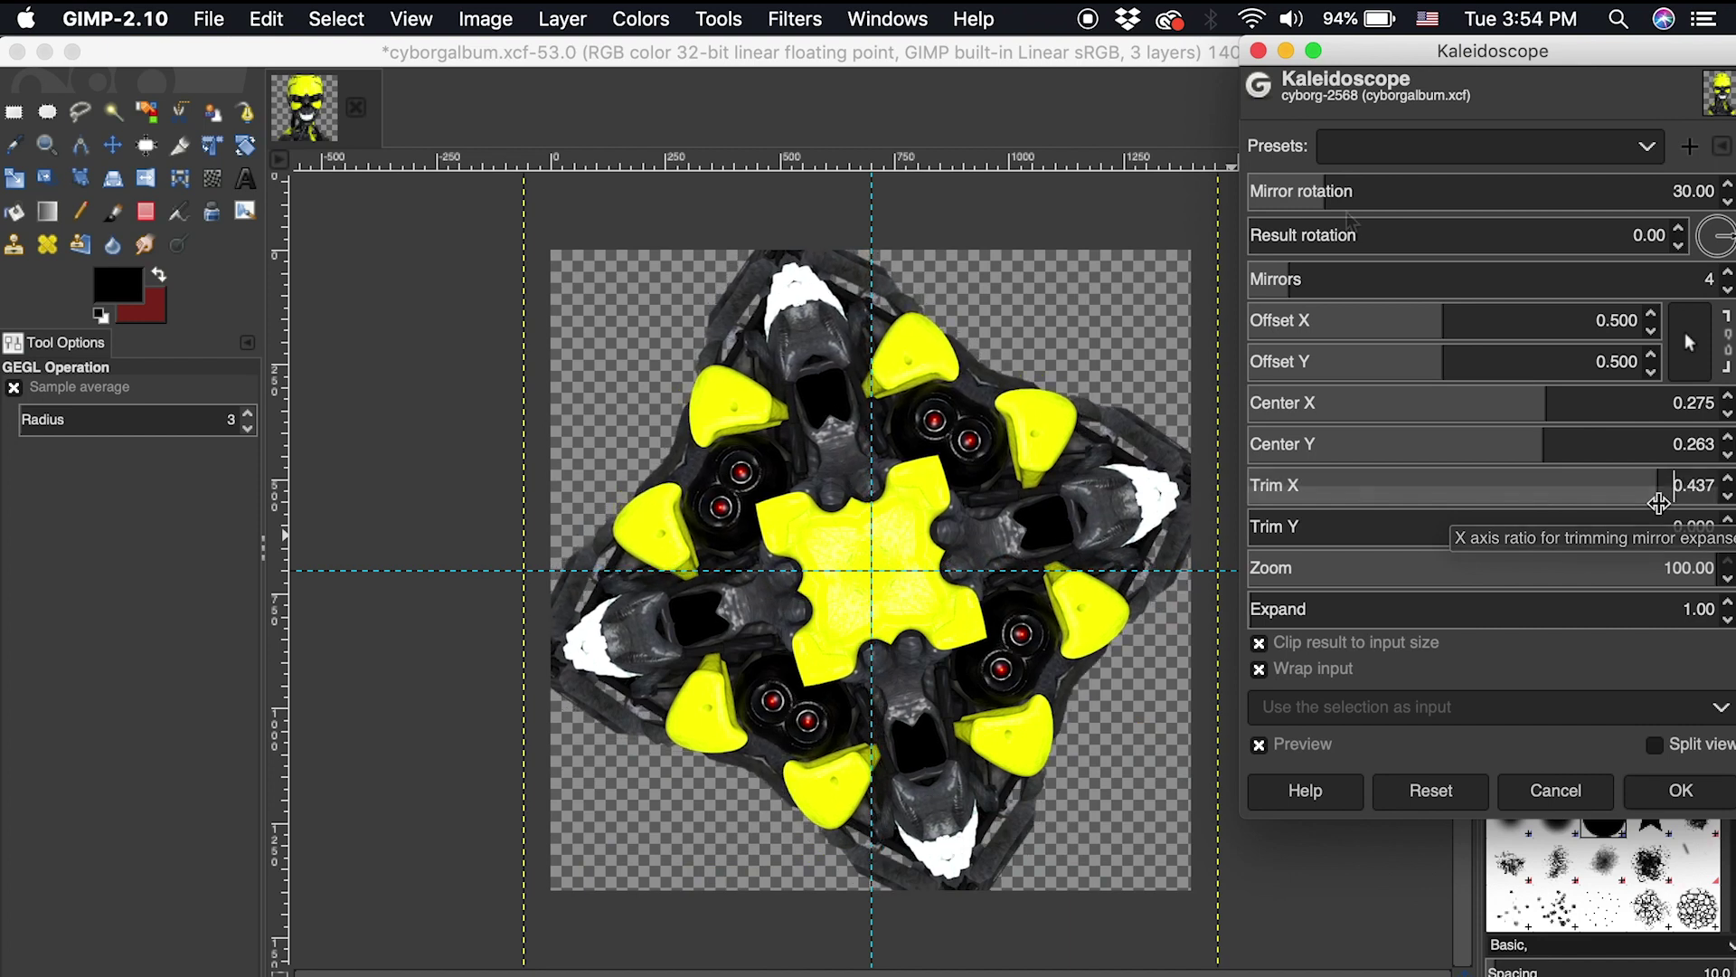
- Lower the kaleidoscope result rotation to 15.29
{"action": "left_click", "coordinate": [1278, 222]}
{"action": "left_click_drag", "start_coordinate": [1277, 221], "coordinate": [1271, 224]}
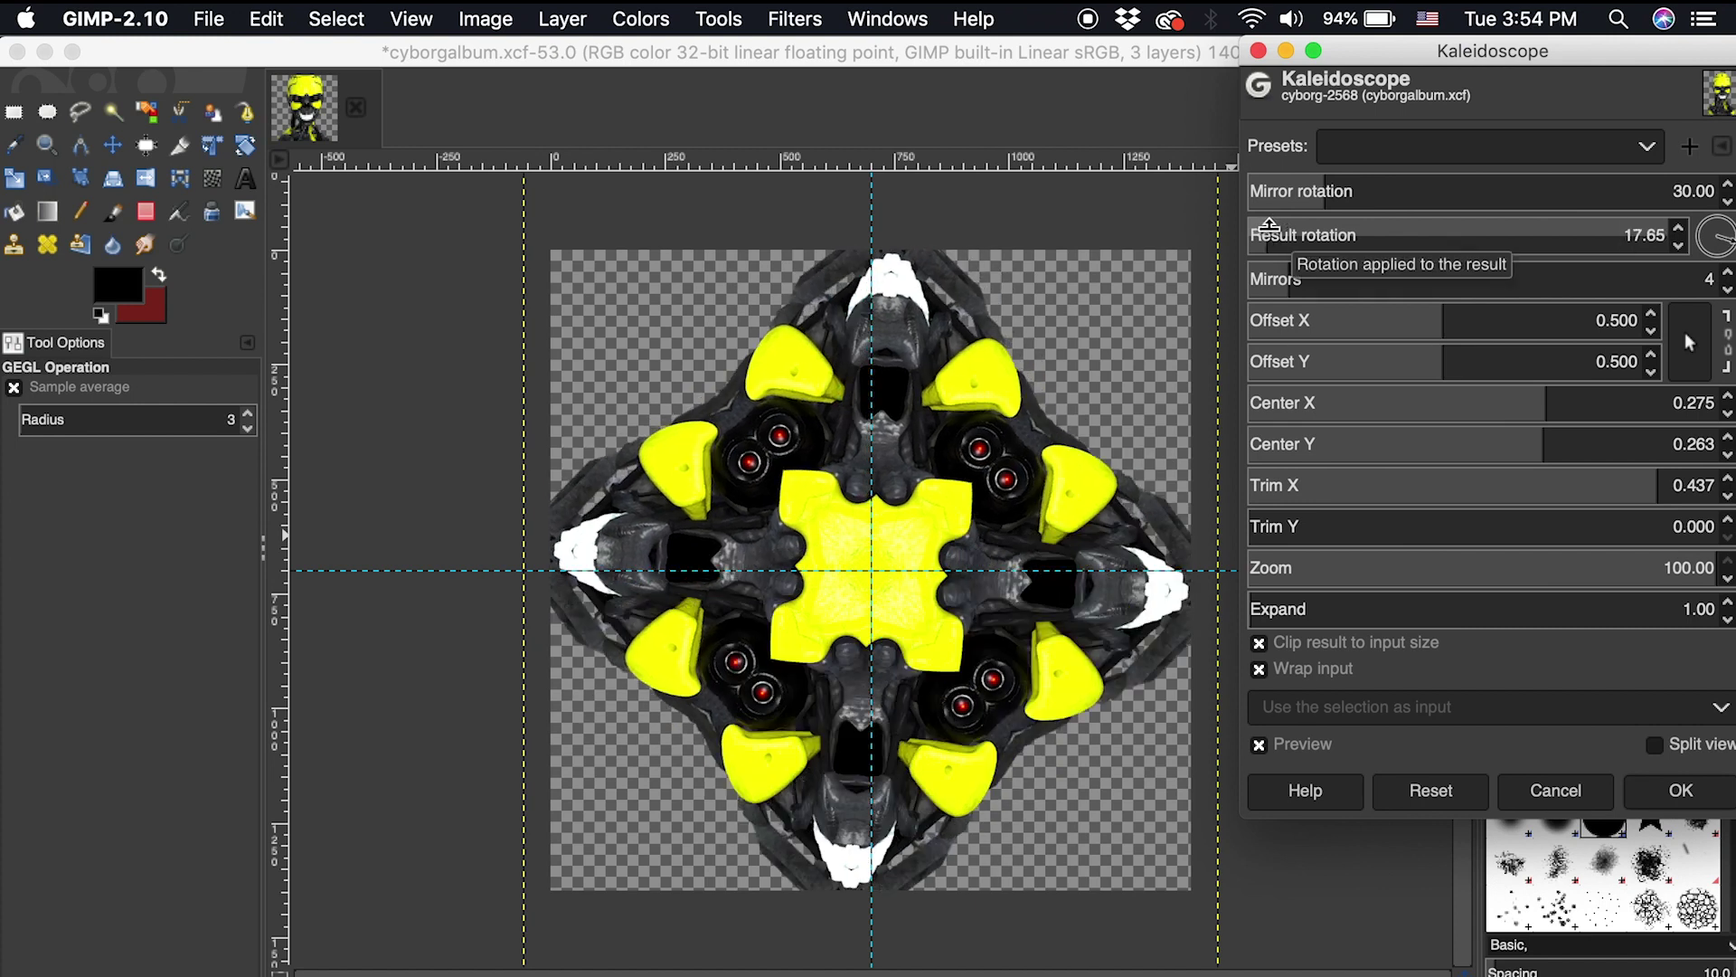
{"action": "left_click_drag", "start_coordinate": [1269, 226], "coordinate": [1267, 227]}
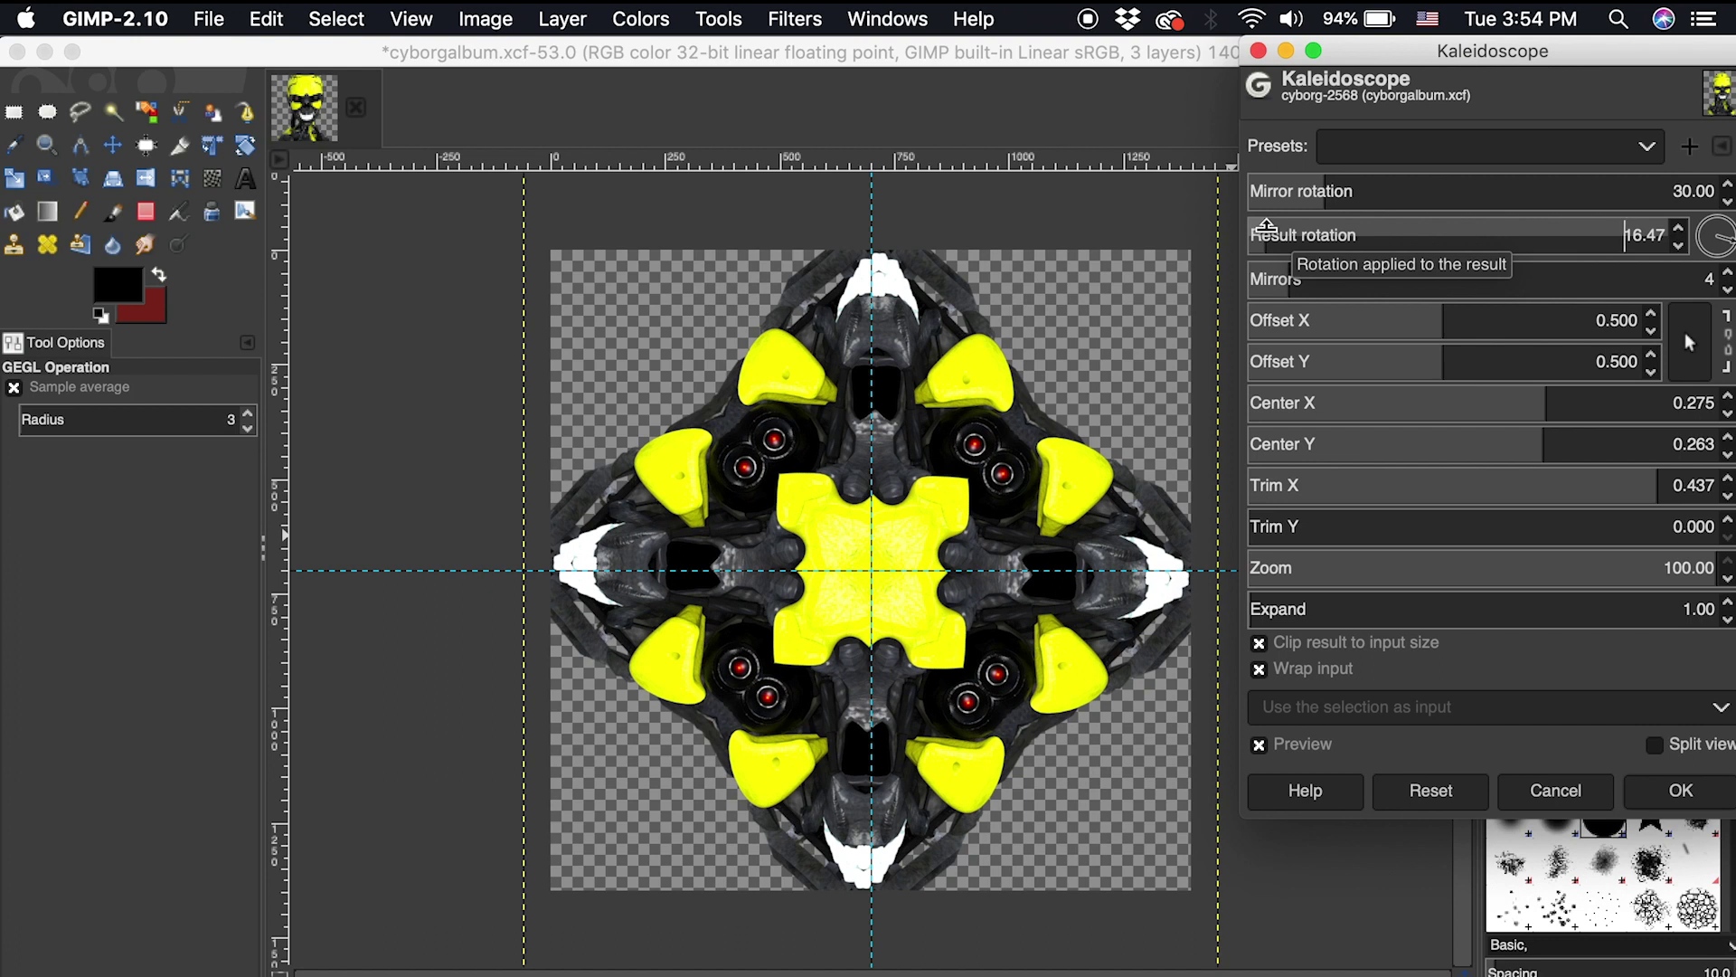
{"action": "left_click_drag", "start_coordinate": [1266, 227], "coordinate": [1266, 226]}
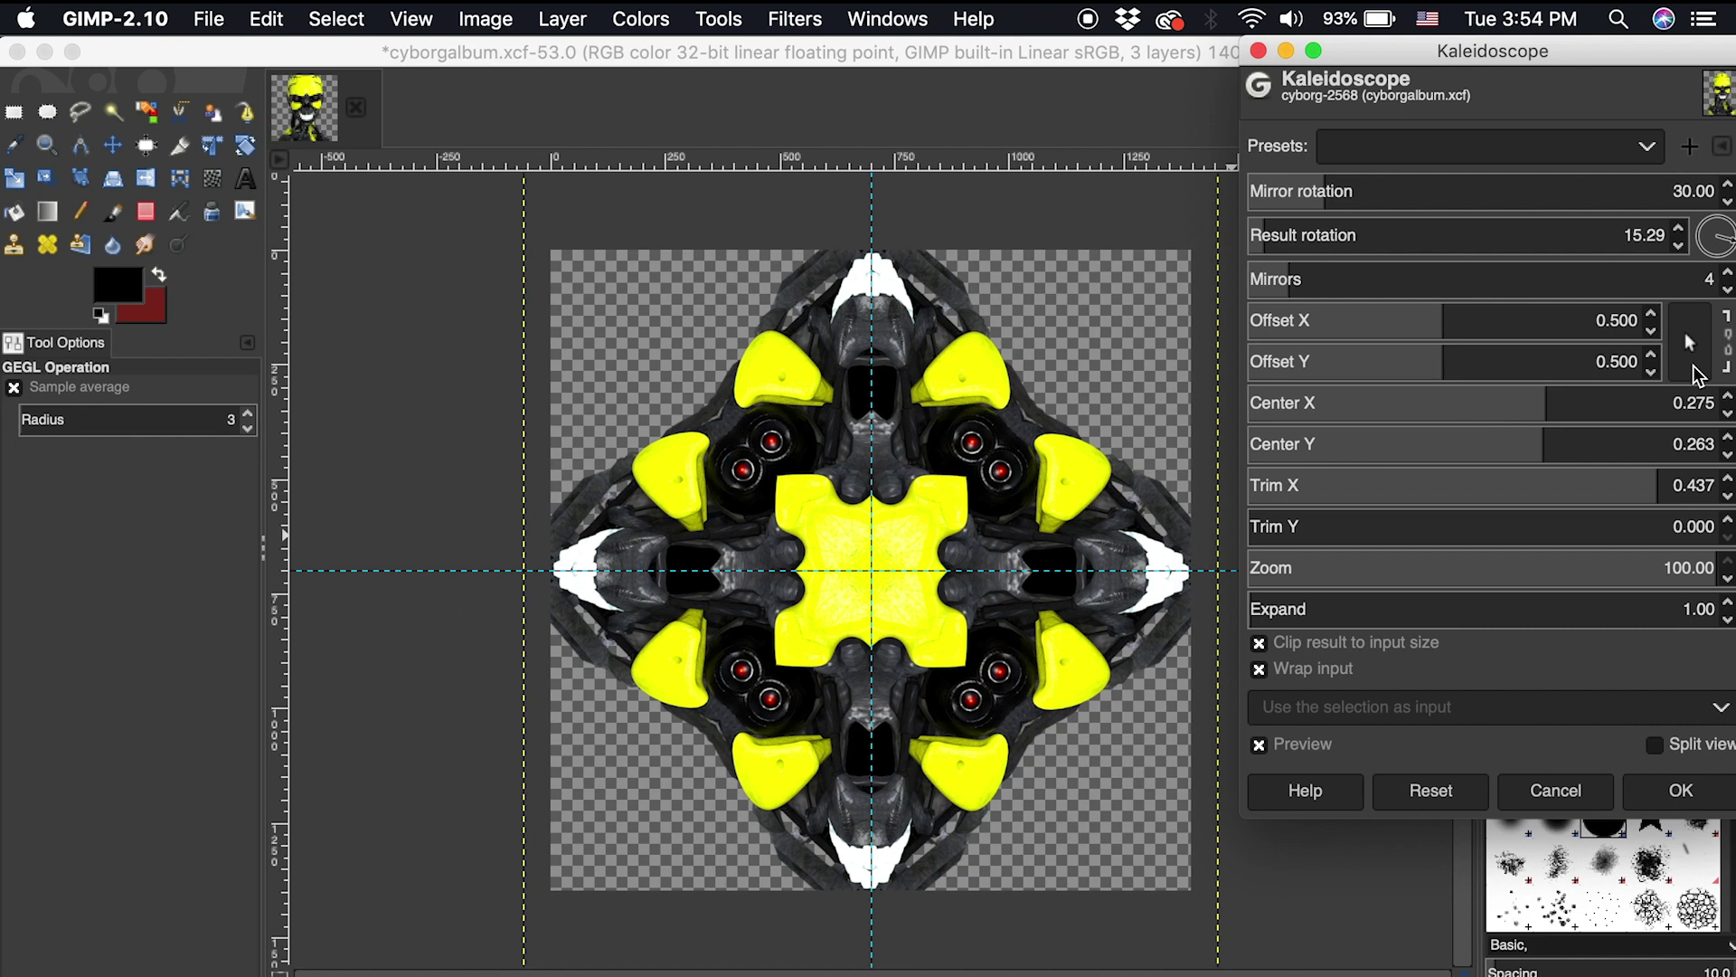
- Pick the offset from the image, shift the centre to 0.170 / 0.228, and apply the kaleidoscope
{"action": "left_click", "coordinate": [1691, 364]}
{"action": "left_click", "coordinate": [896, 596]}
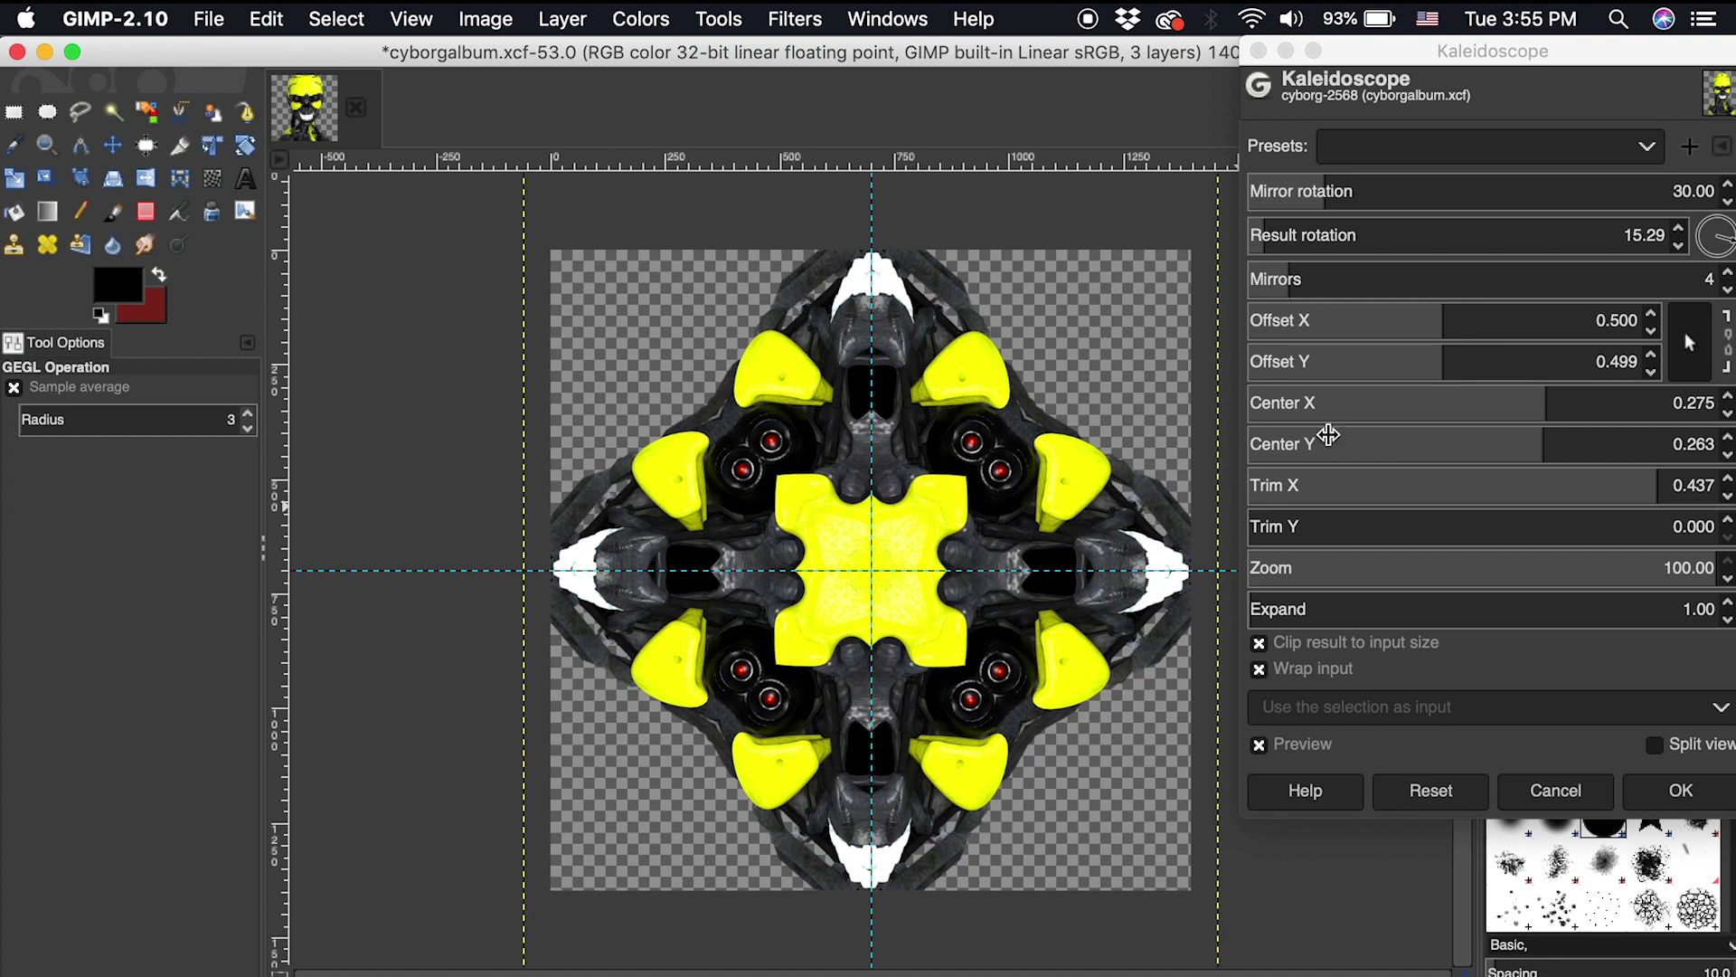
{"action": "left_click_drag", "start_coordinate": [1418, 307], "coordinate": [1445, 305]}
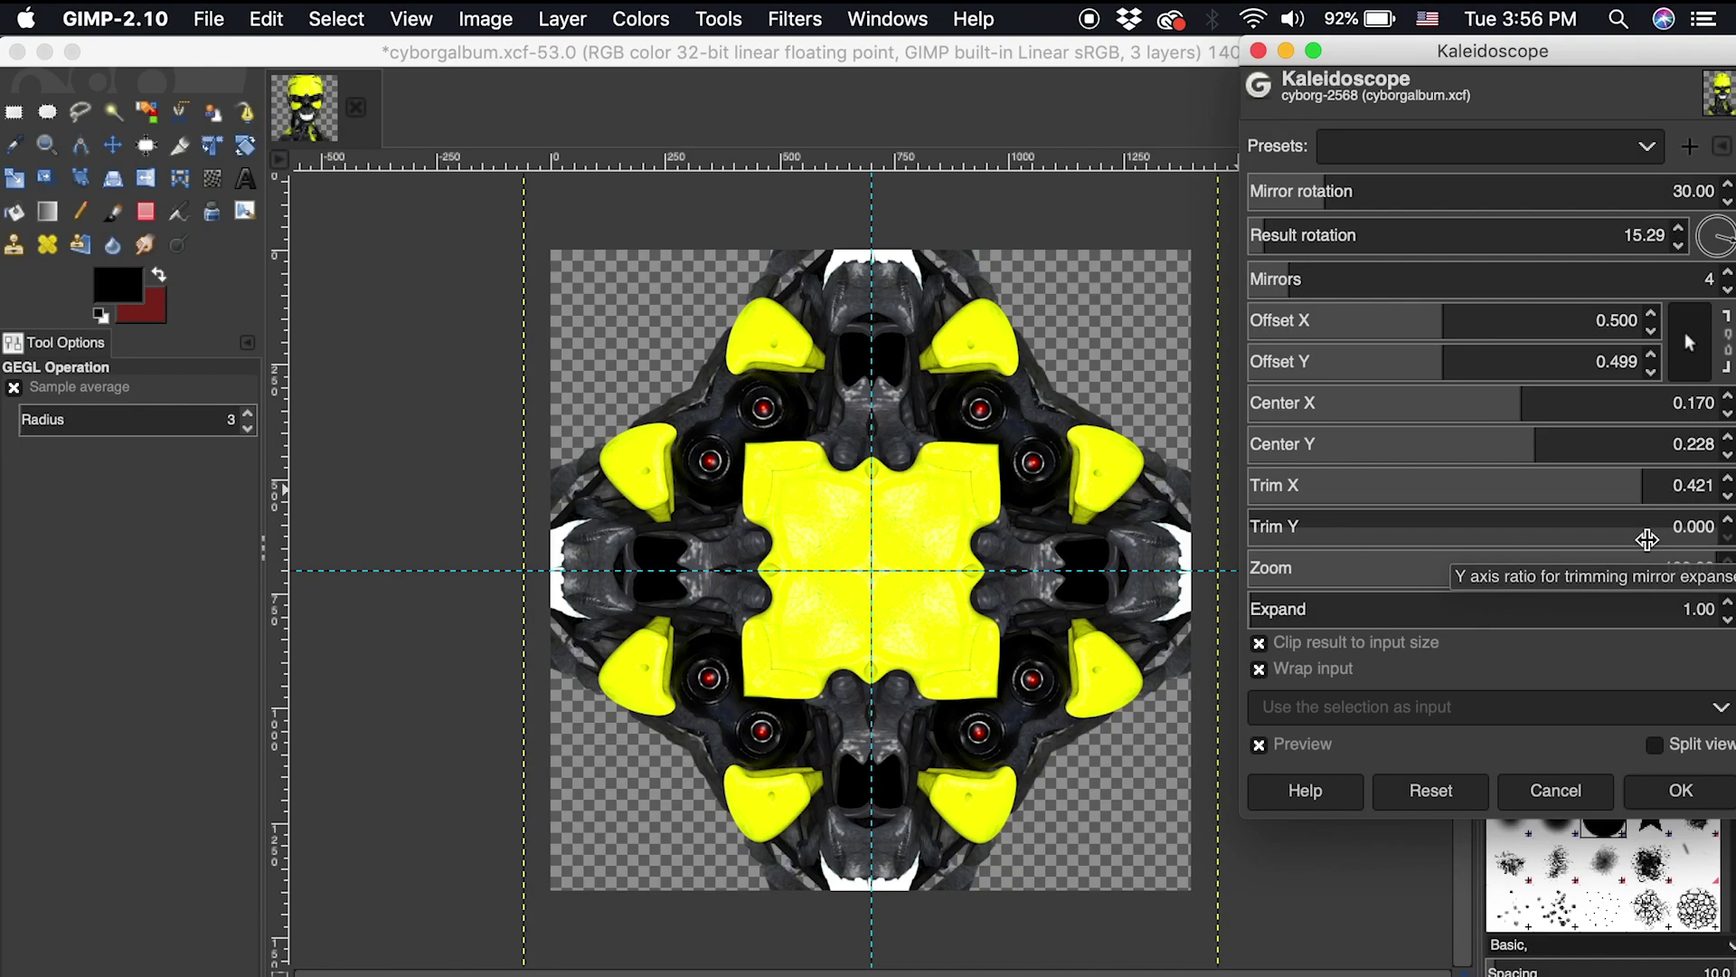
{"action": "left_click", "coordinate": [1697, 801]}
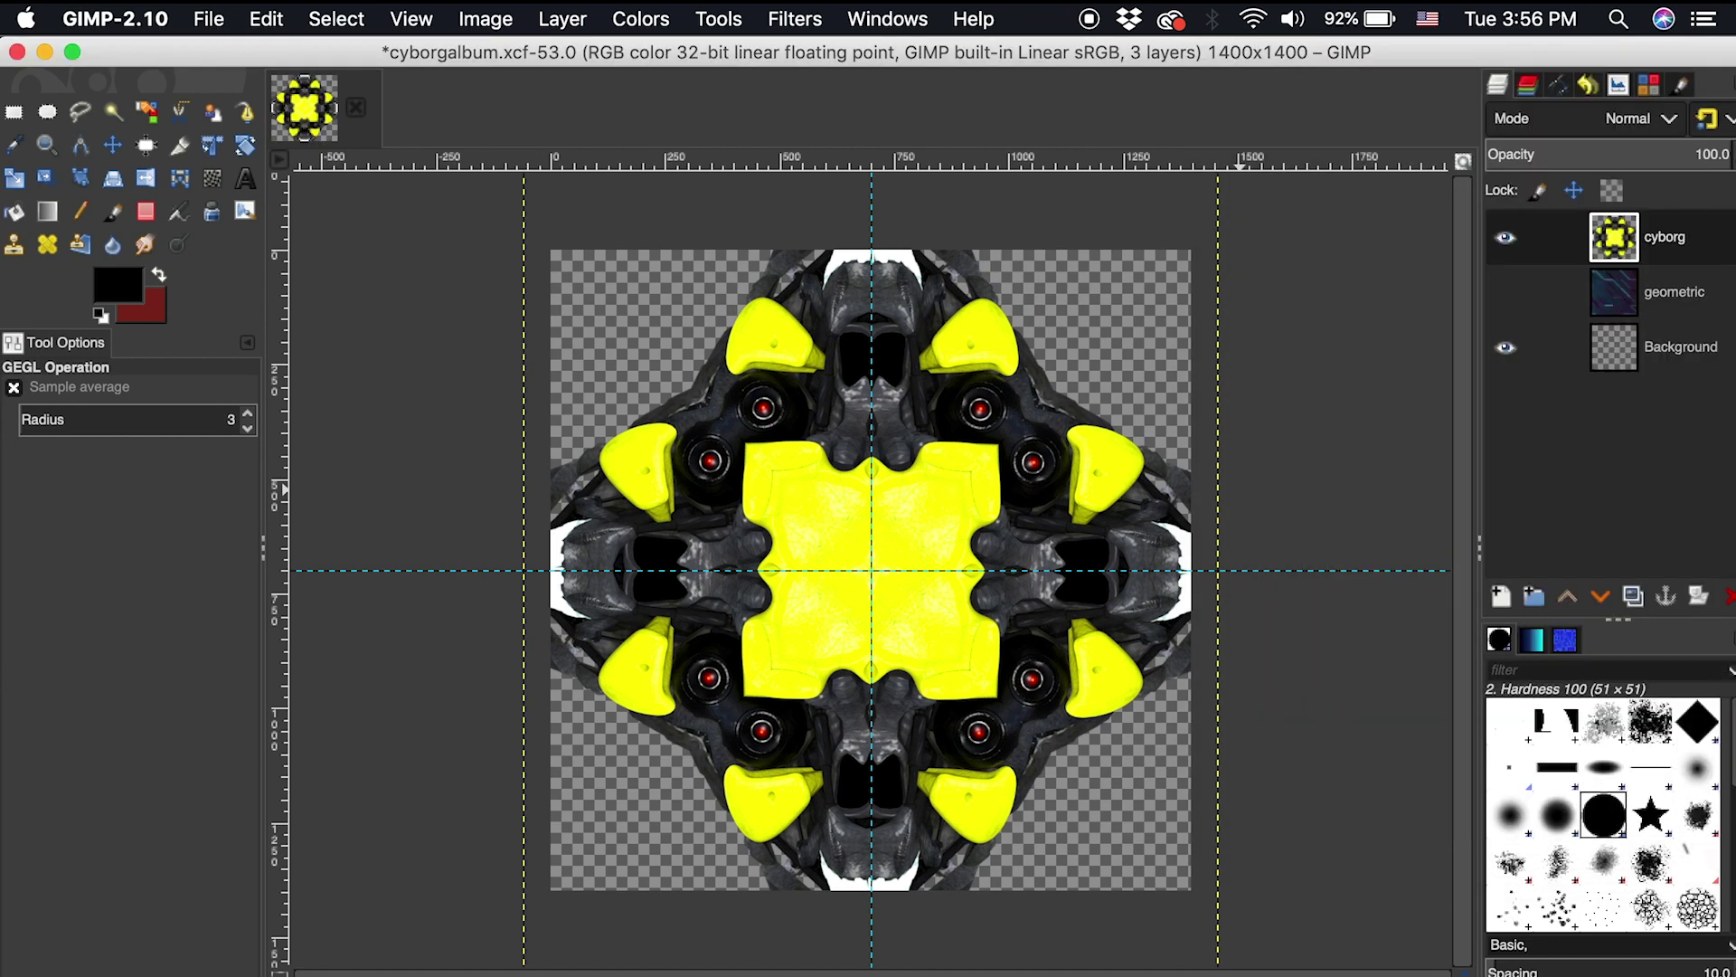
- Show the geometric layer, desaturate it to Scale 0.000, and unhide the cyborg layer
{"action": "left_click", "coordinate": [1653, 301]}
{"action": "left_click", "coordinate": [1506, 292]}
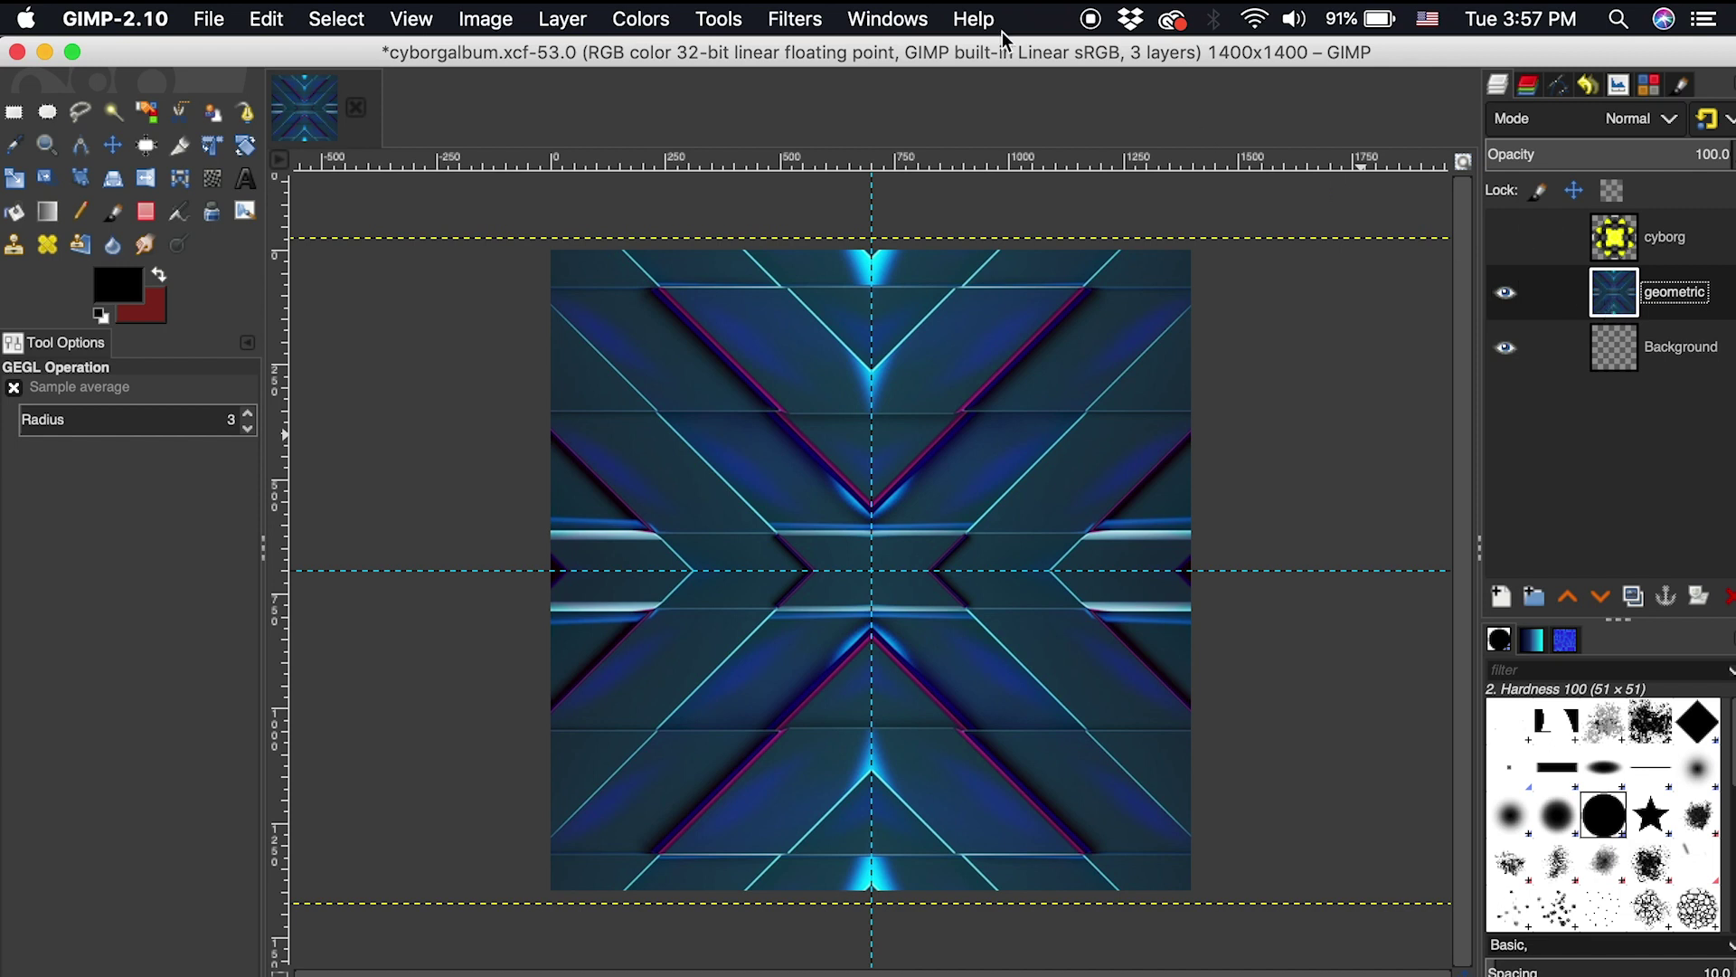
{"action": "left_click", "coordinate": [647, 18]}
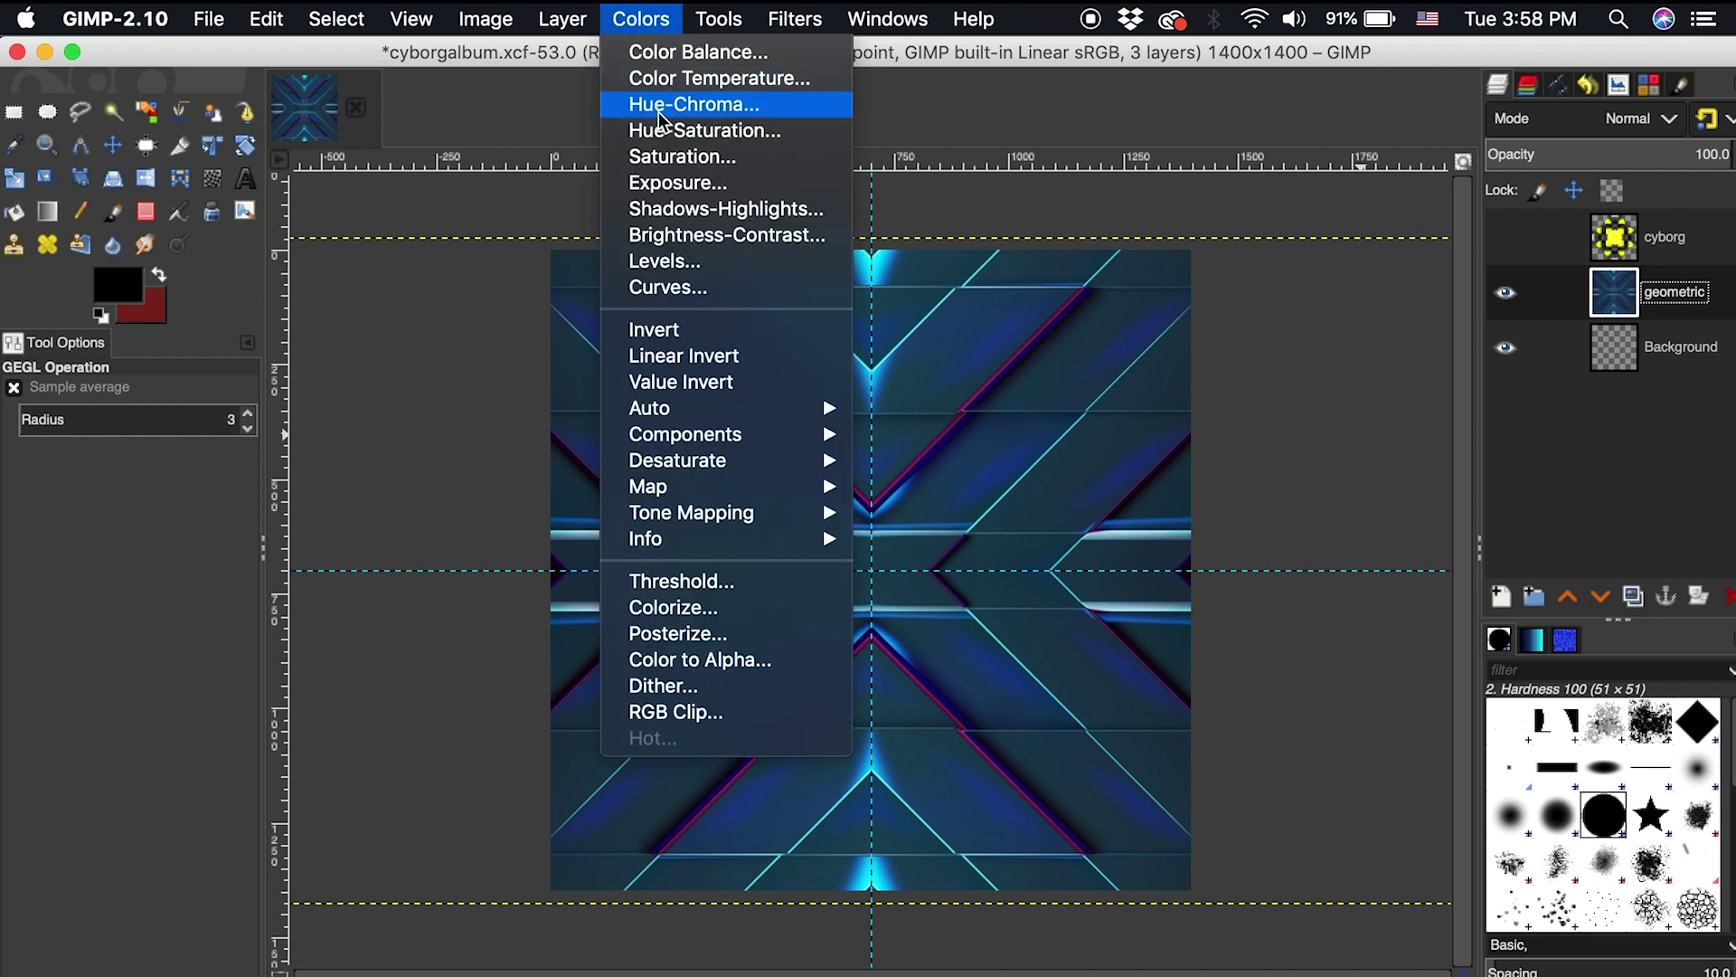
{"action": "left_click", "coordinate": [669, 159]}
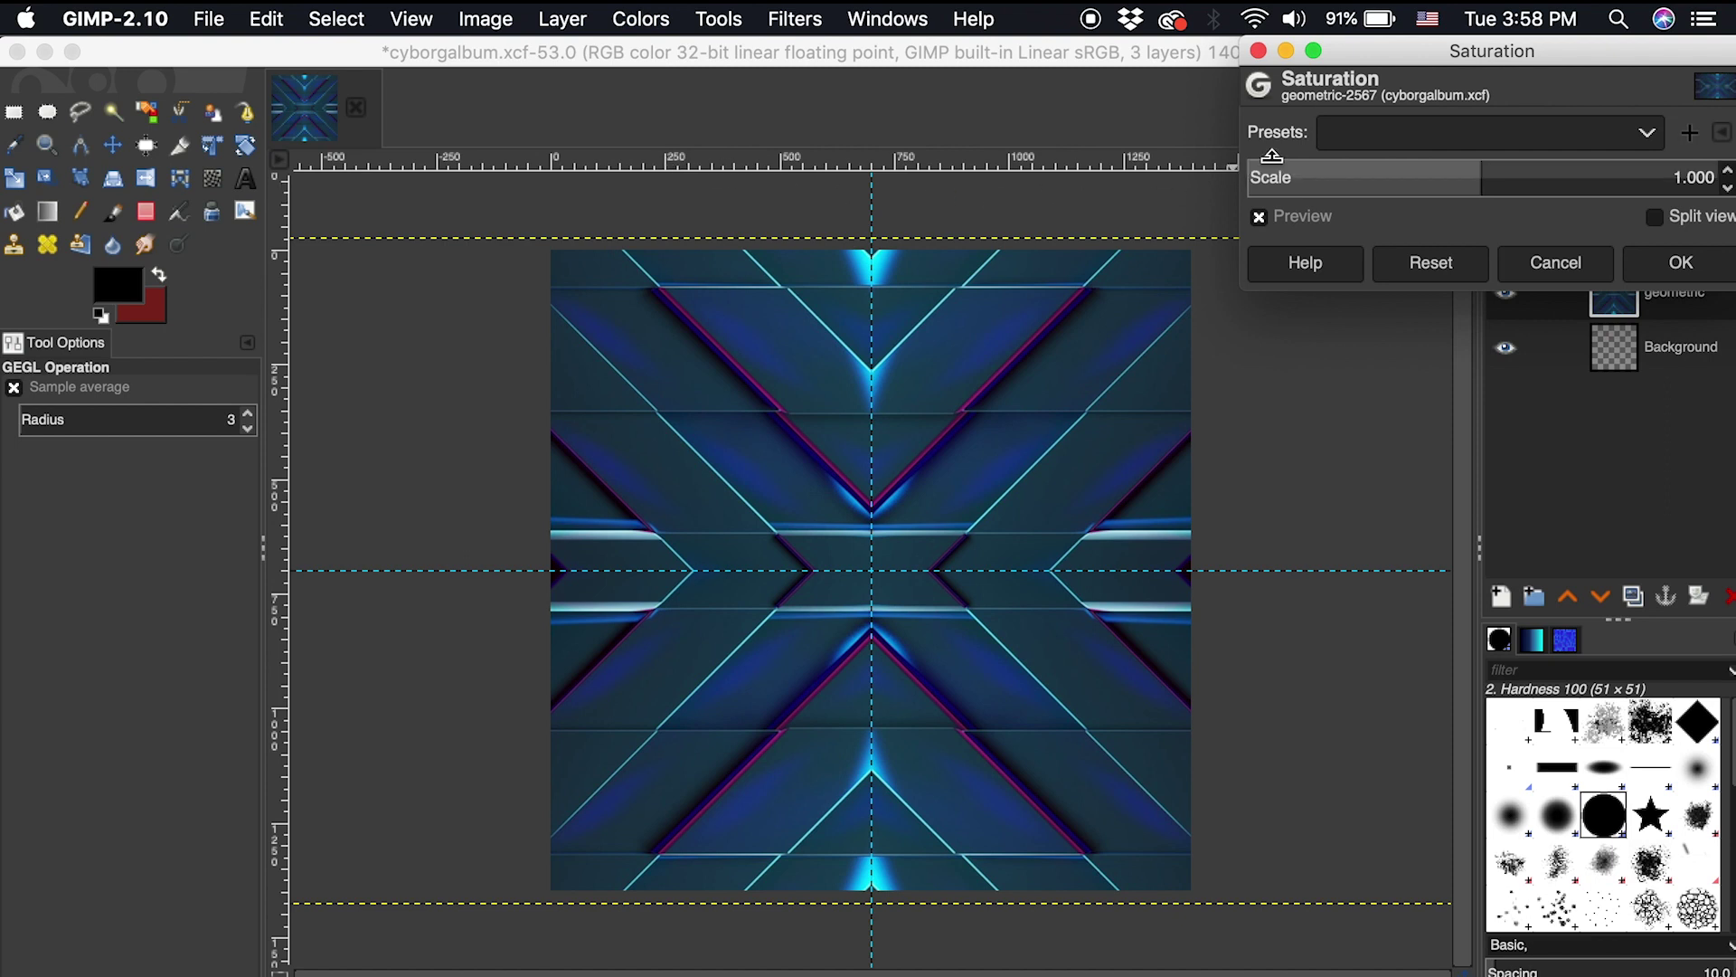
{"action": "left_click_drag", "start_coordinate": [1276, 176], "coordinate": [1234, 163]}
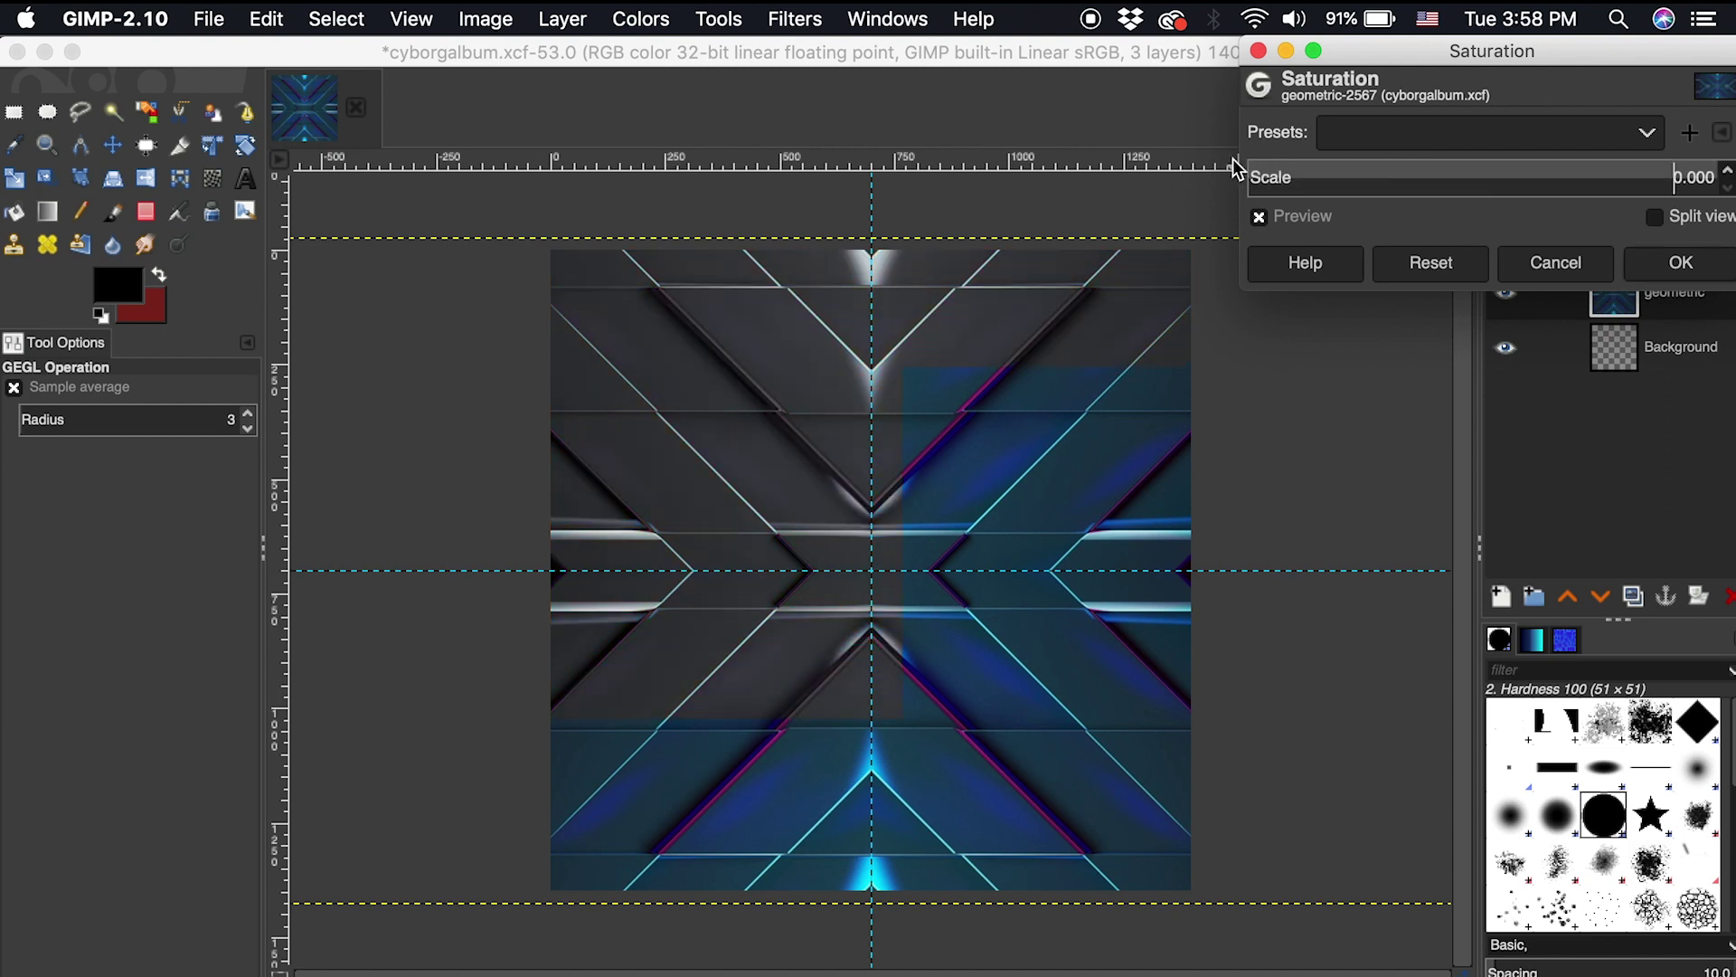
{"action": "left_click", "coordinate": [1663, 270]}
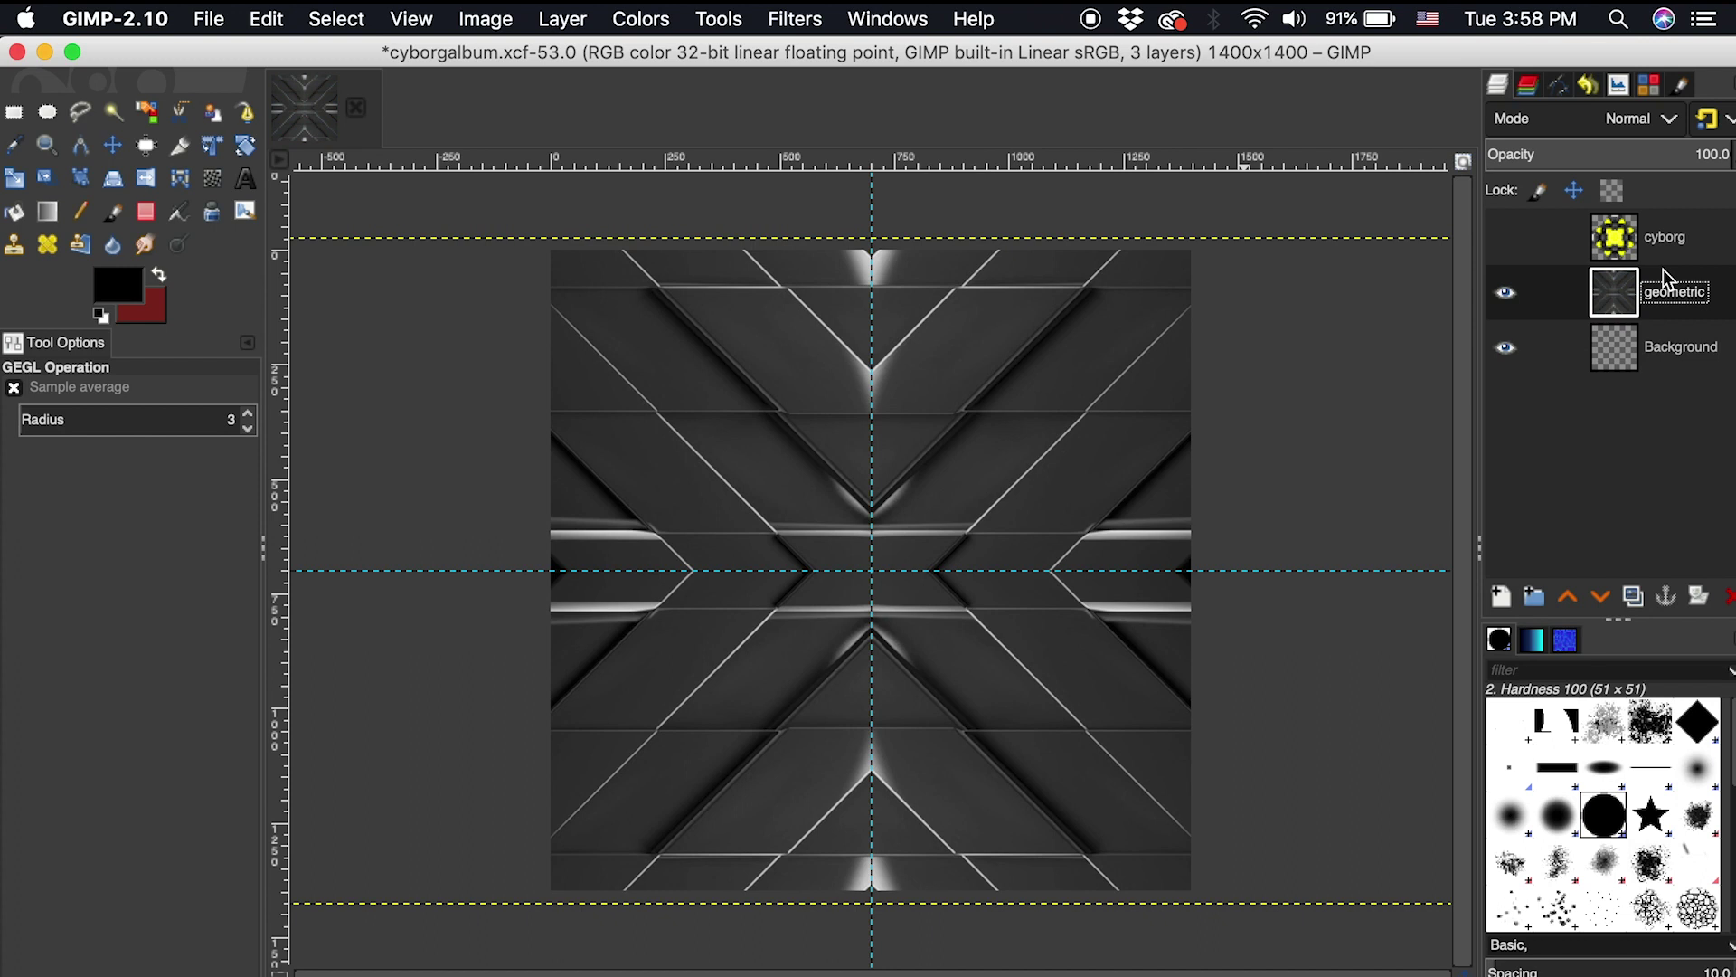
{"action": "left_click", "coordinate": [1507, 237]}
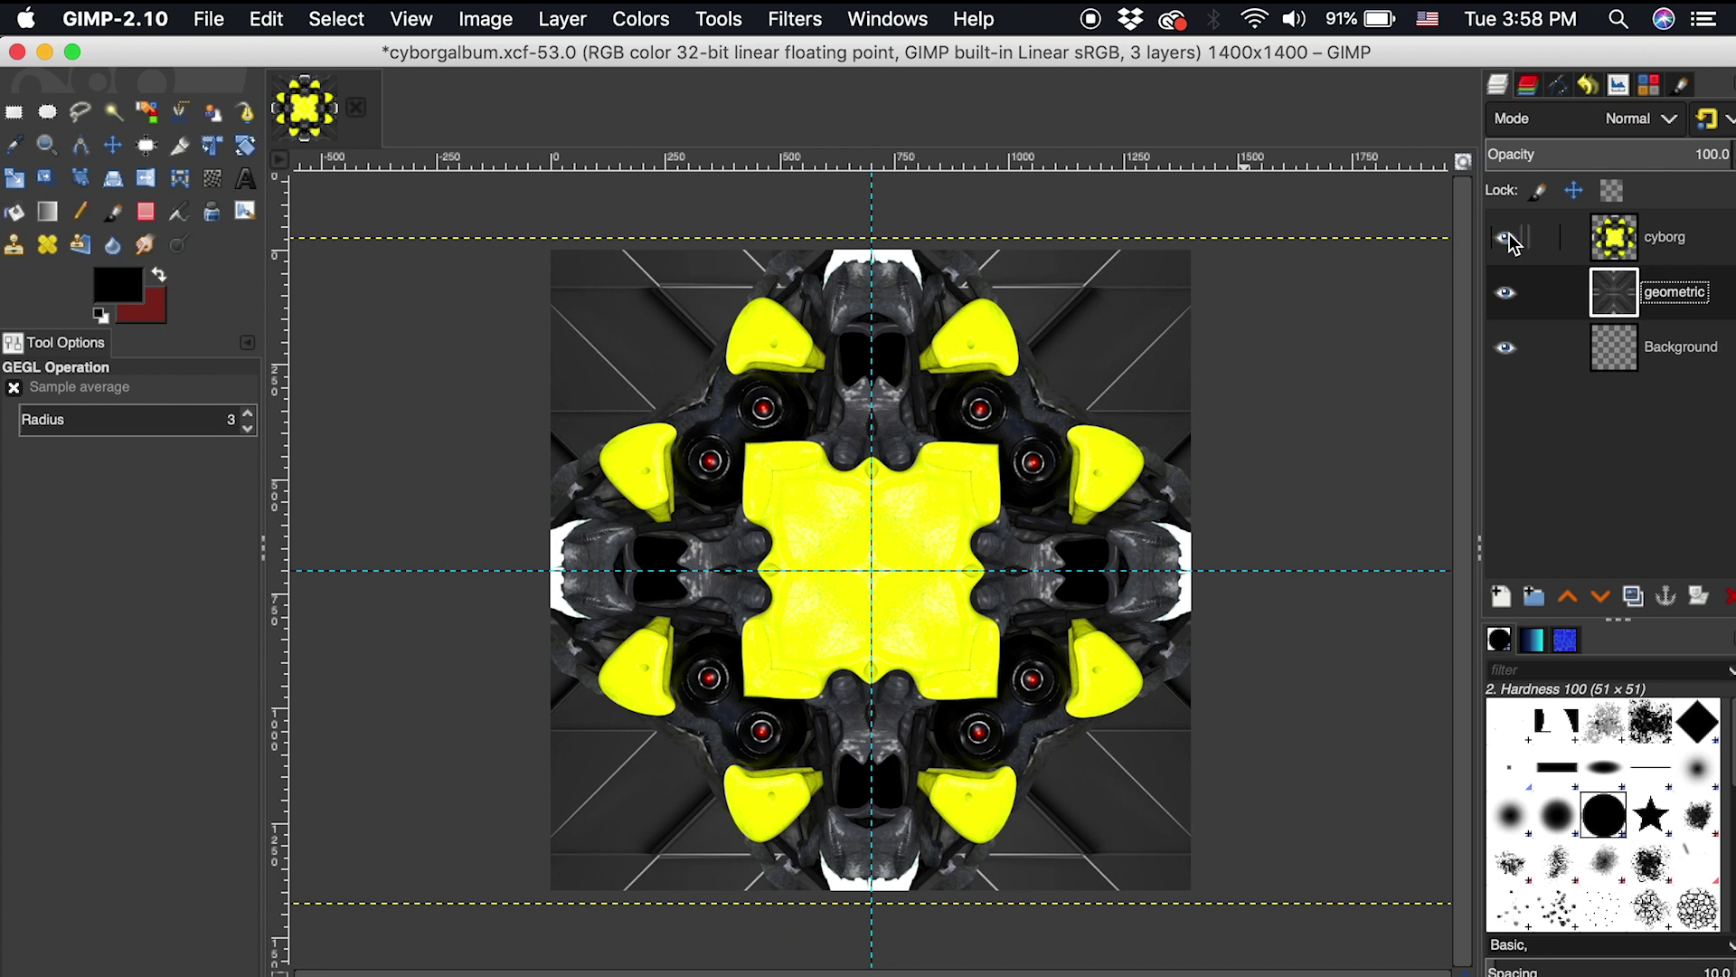
- Add a text box in the middle of the canvas reading 'Cyborg'
{"action": "left_click", "coordinate": [243, 185]}
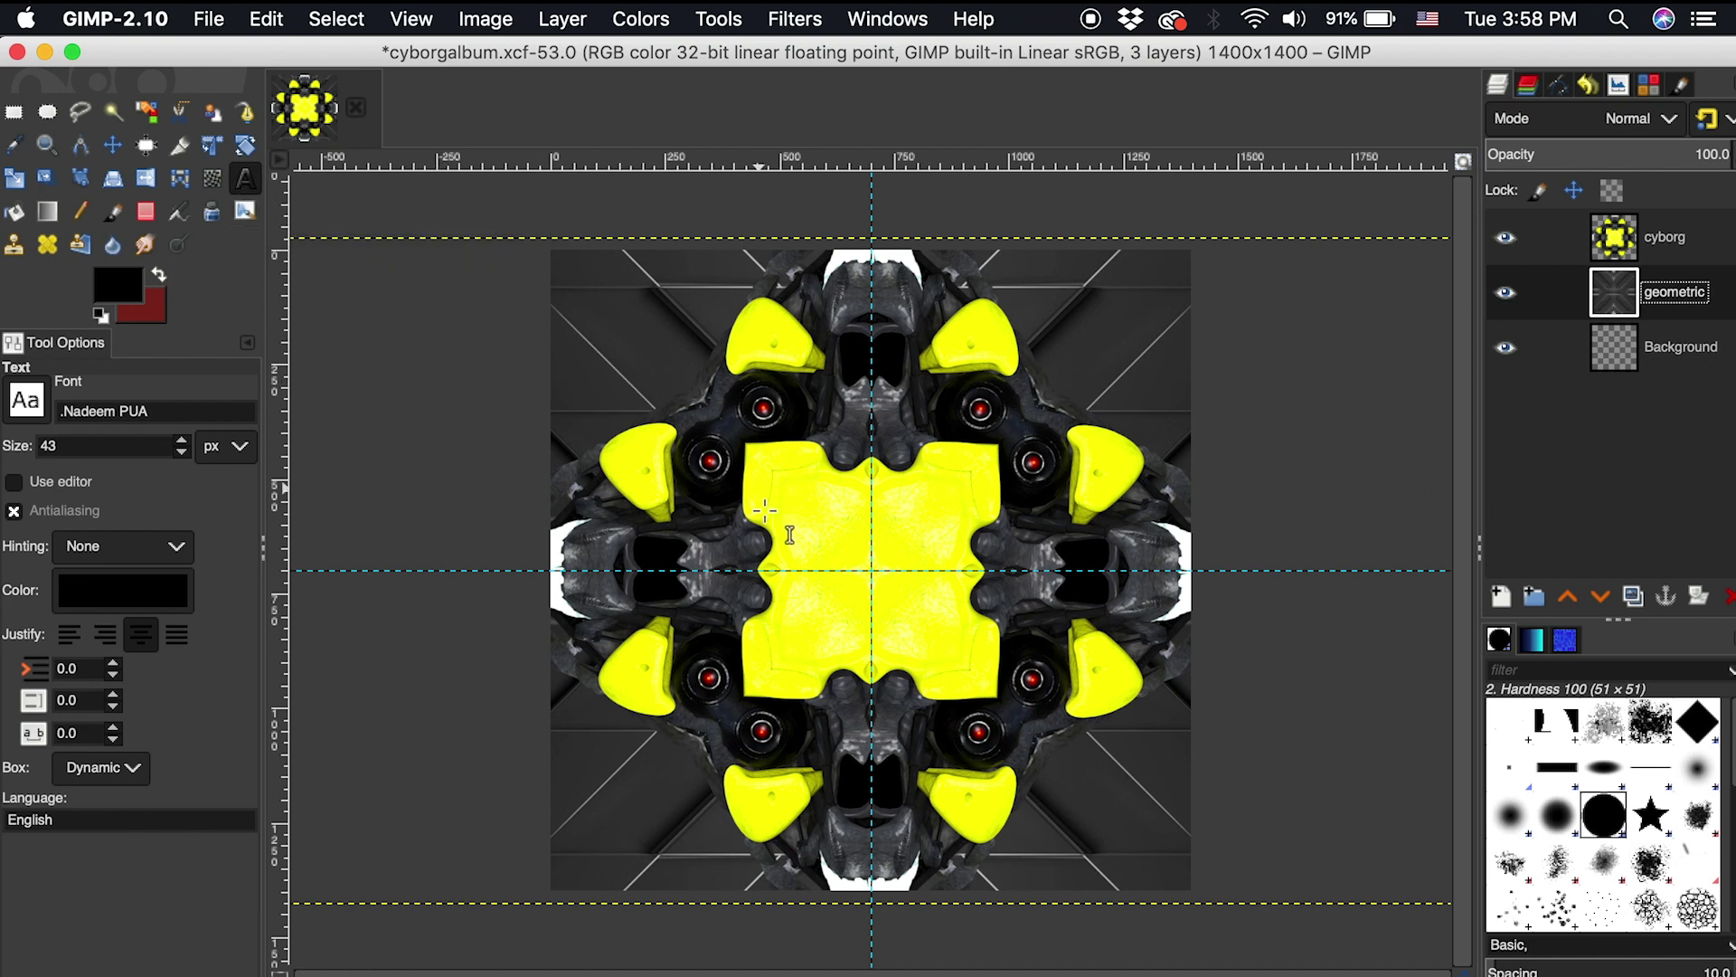
{"action": "left_click_drag", "start_coordinate": [773, 513], "coordinate": [977, 617]}
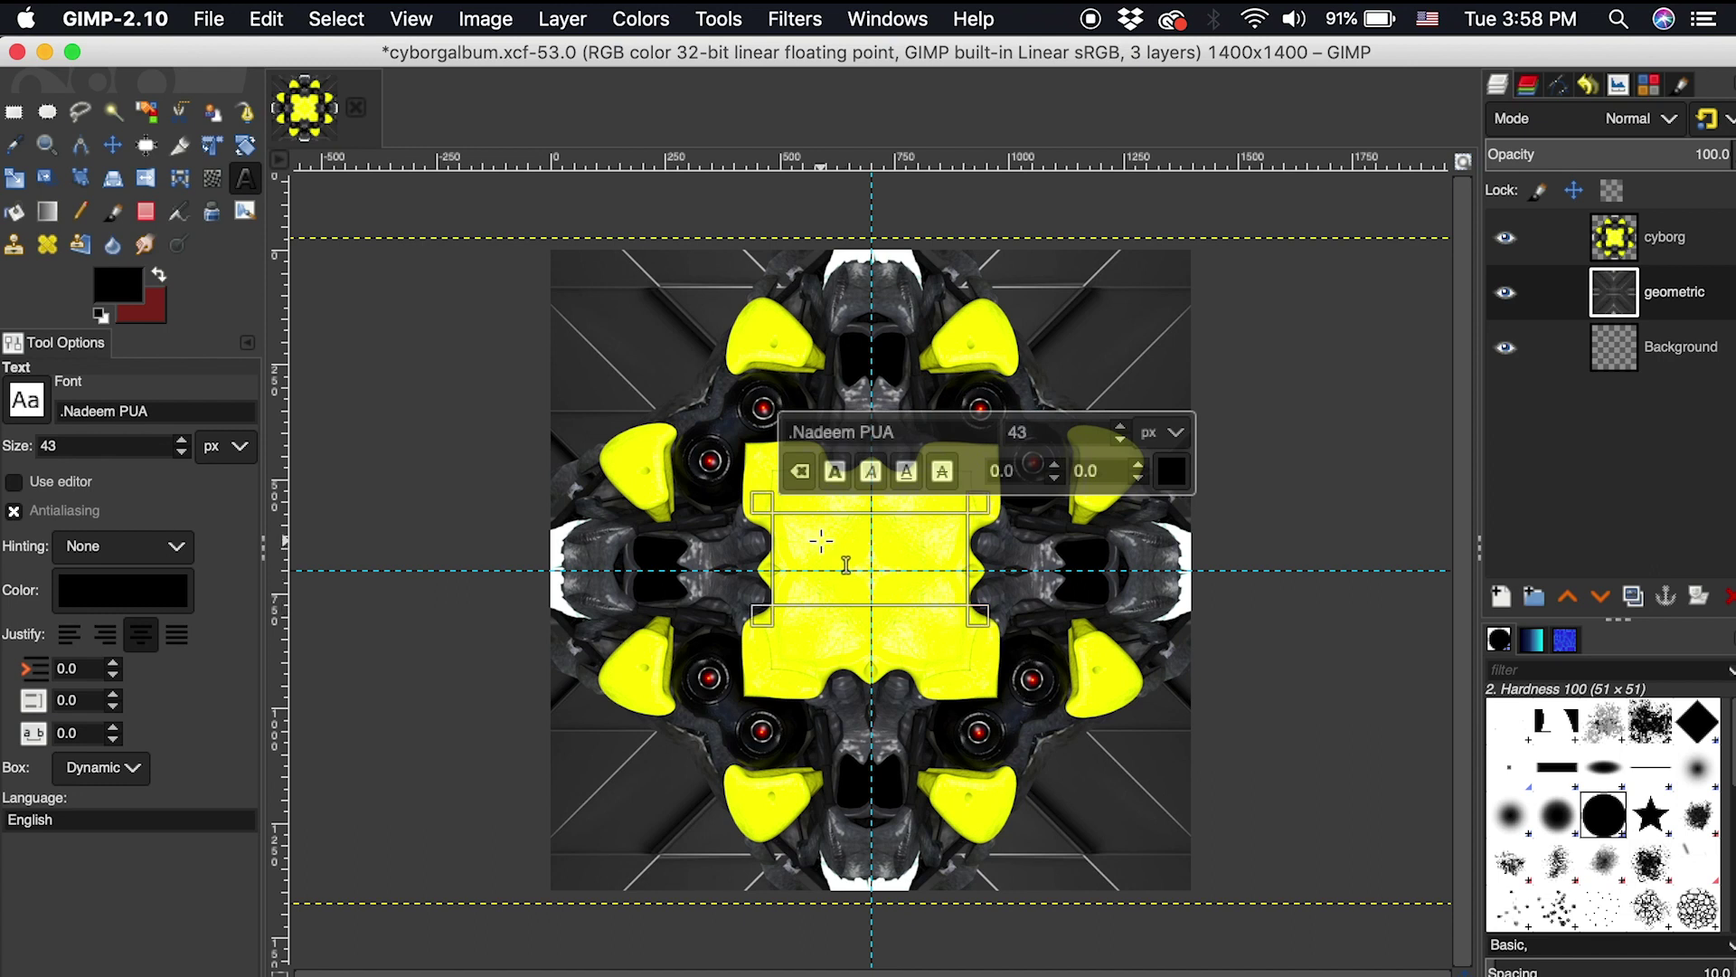
{"action": "type", "text": "Cyborg"}
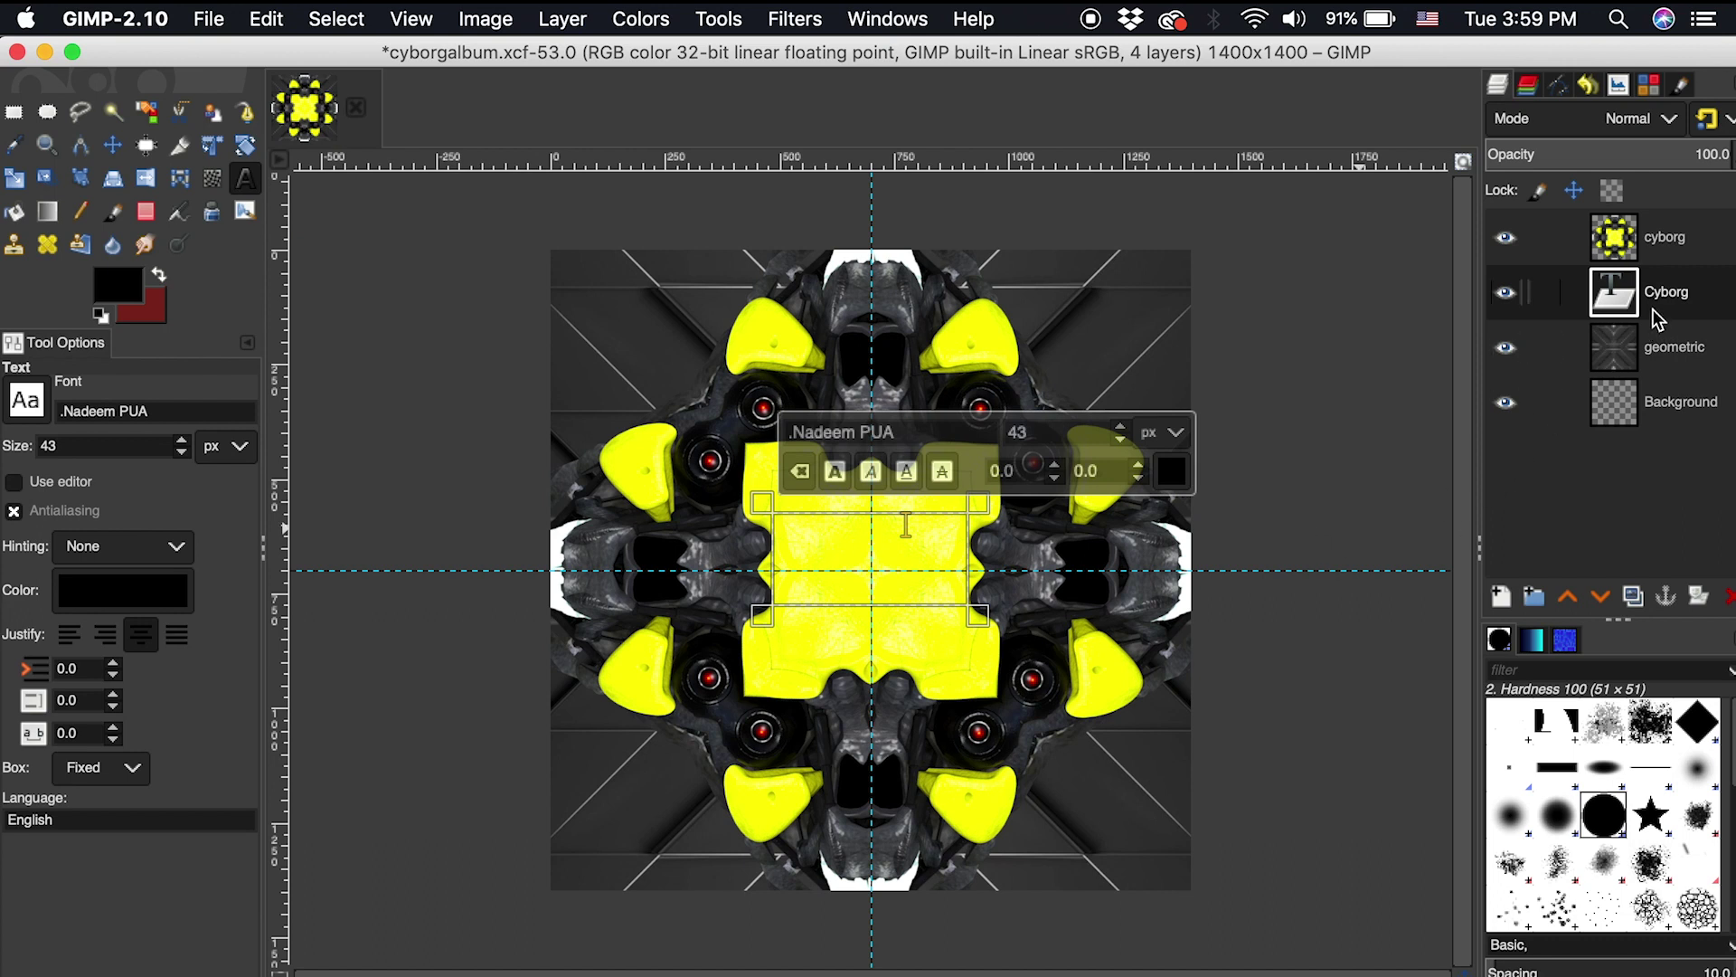
- Move the Cyborg text layer above the cyborg layer and shorten its text box
{"action": "left_click_drag", "start_coordinate": [1651, 312], "coordinate": [1658, 228]}
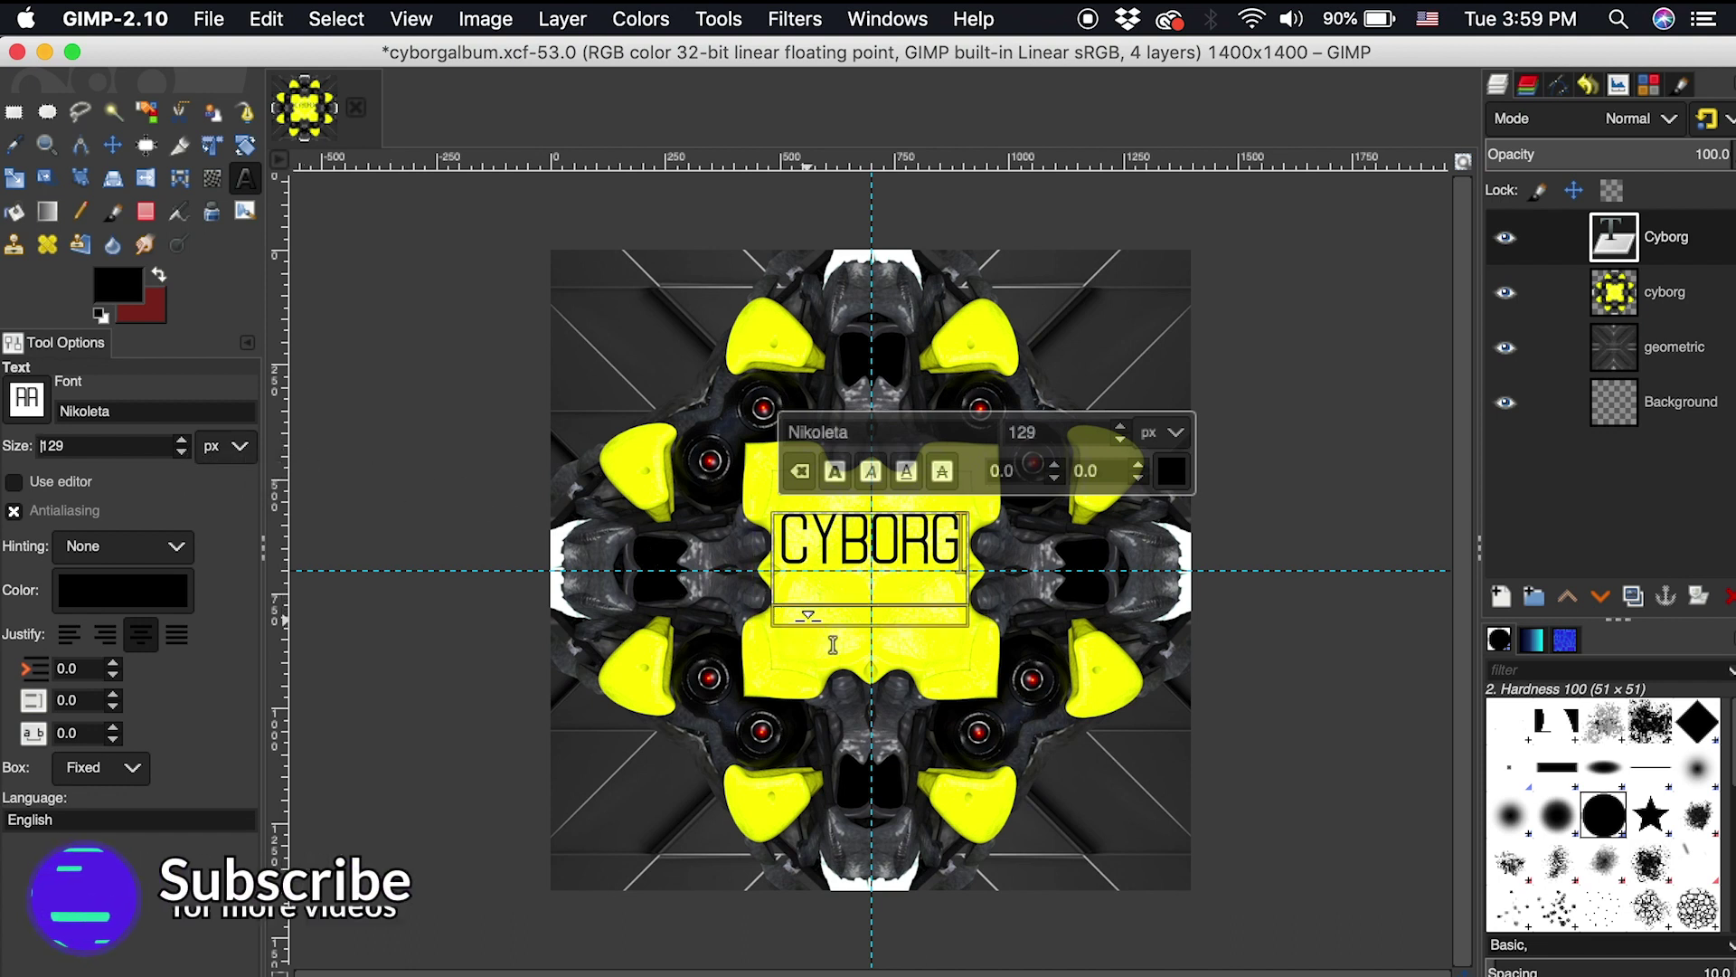
{"action": "left_click_drag", "start_coordinate": [833, 645], "coordinate": [833, 616]}
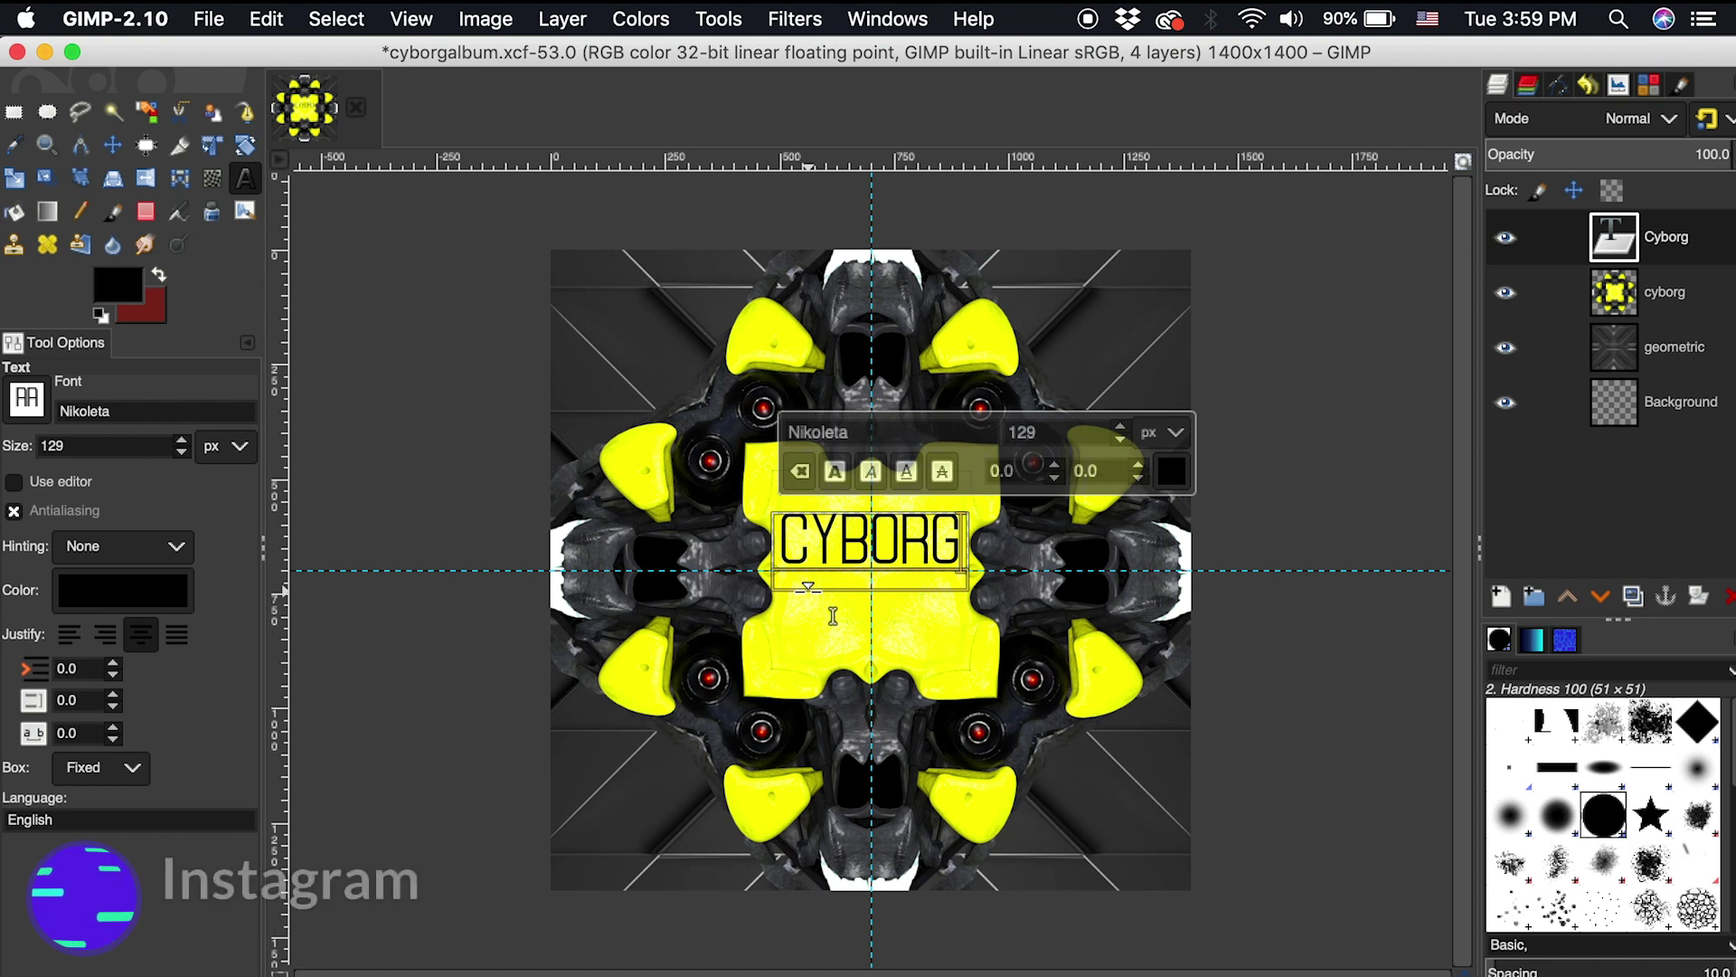
- Align the CYBORG text layer to the image centre, horizontally and vertically
{"action": "left_click", "coordinate": [142, 152]}
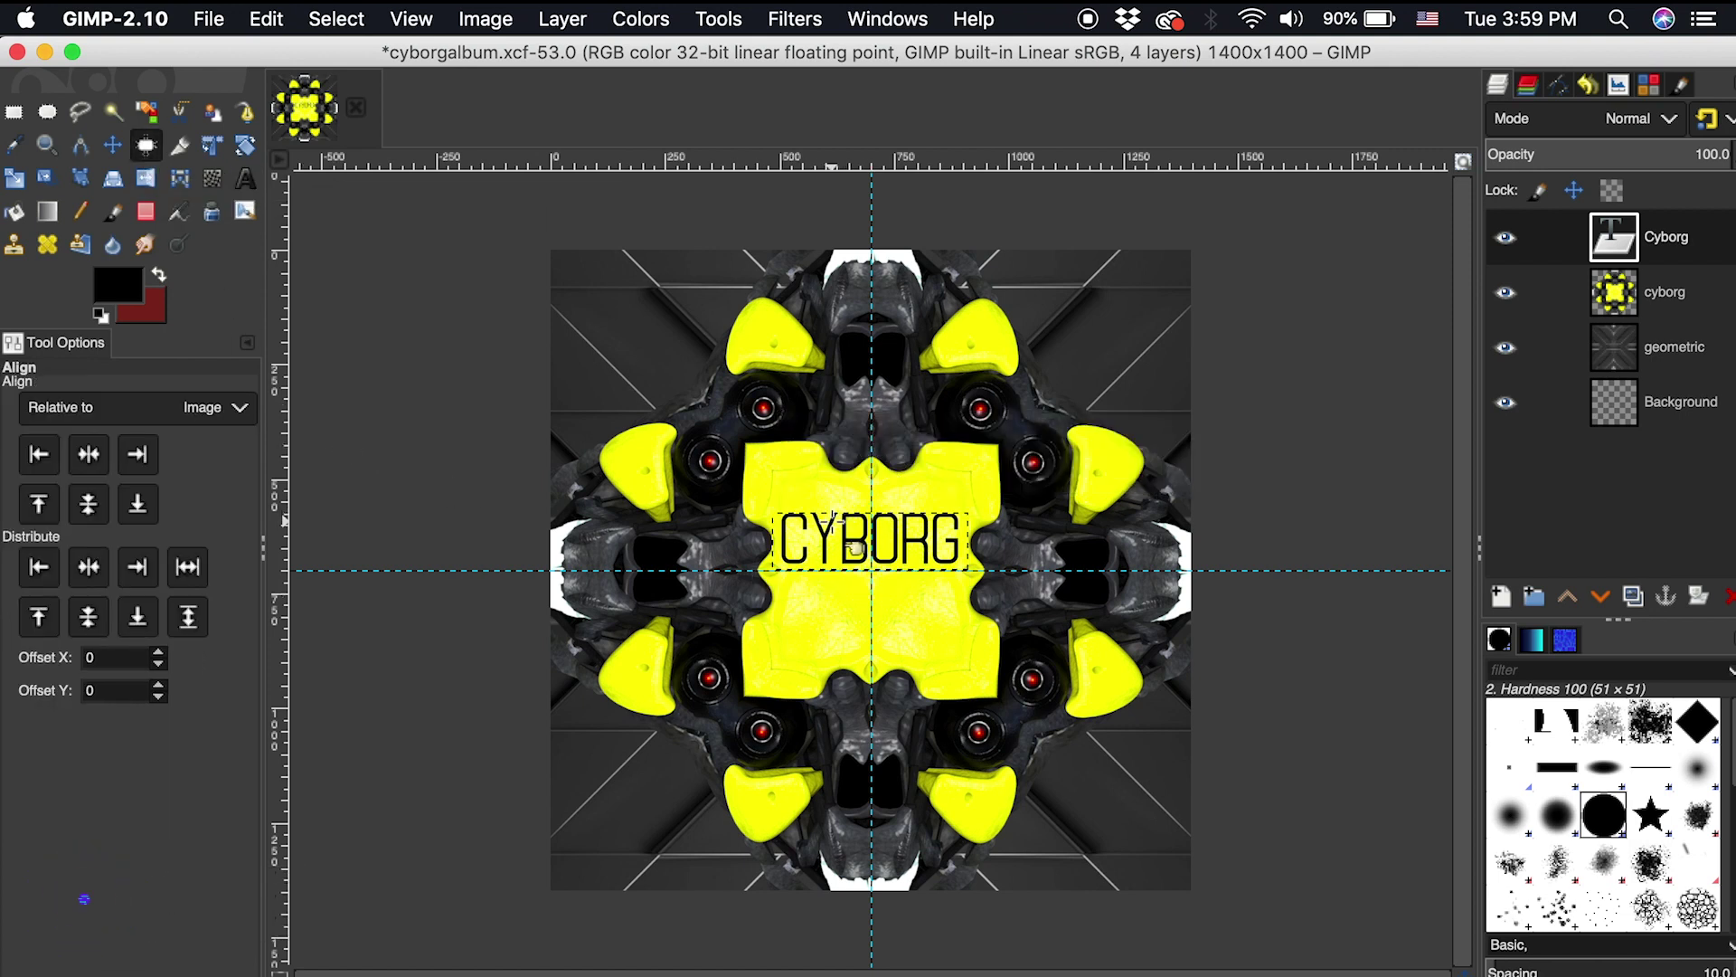
{"action": "left_click", "coordinate": [833, 518]}
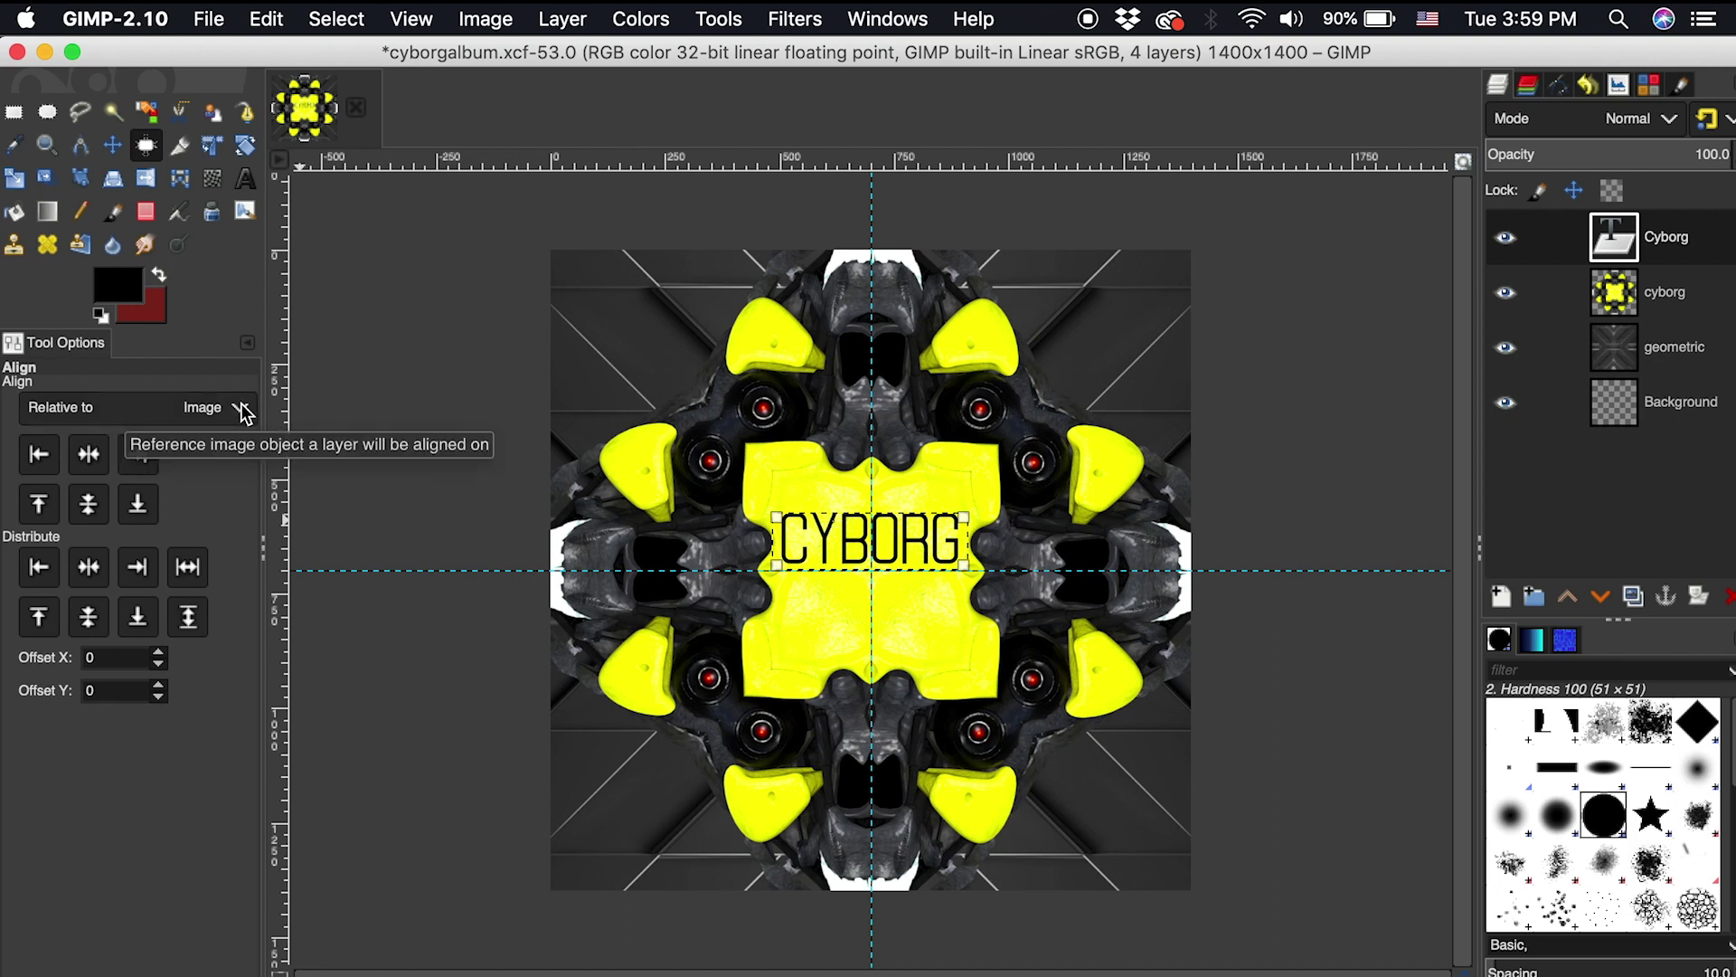
{"action": "left_click", "coordinate": [88, 463]}
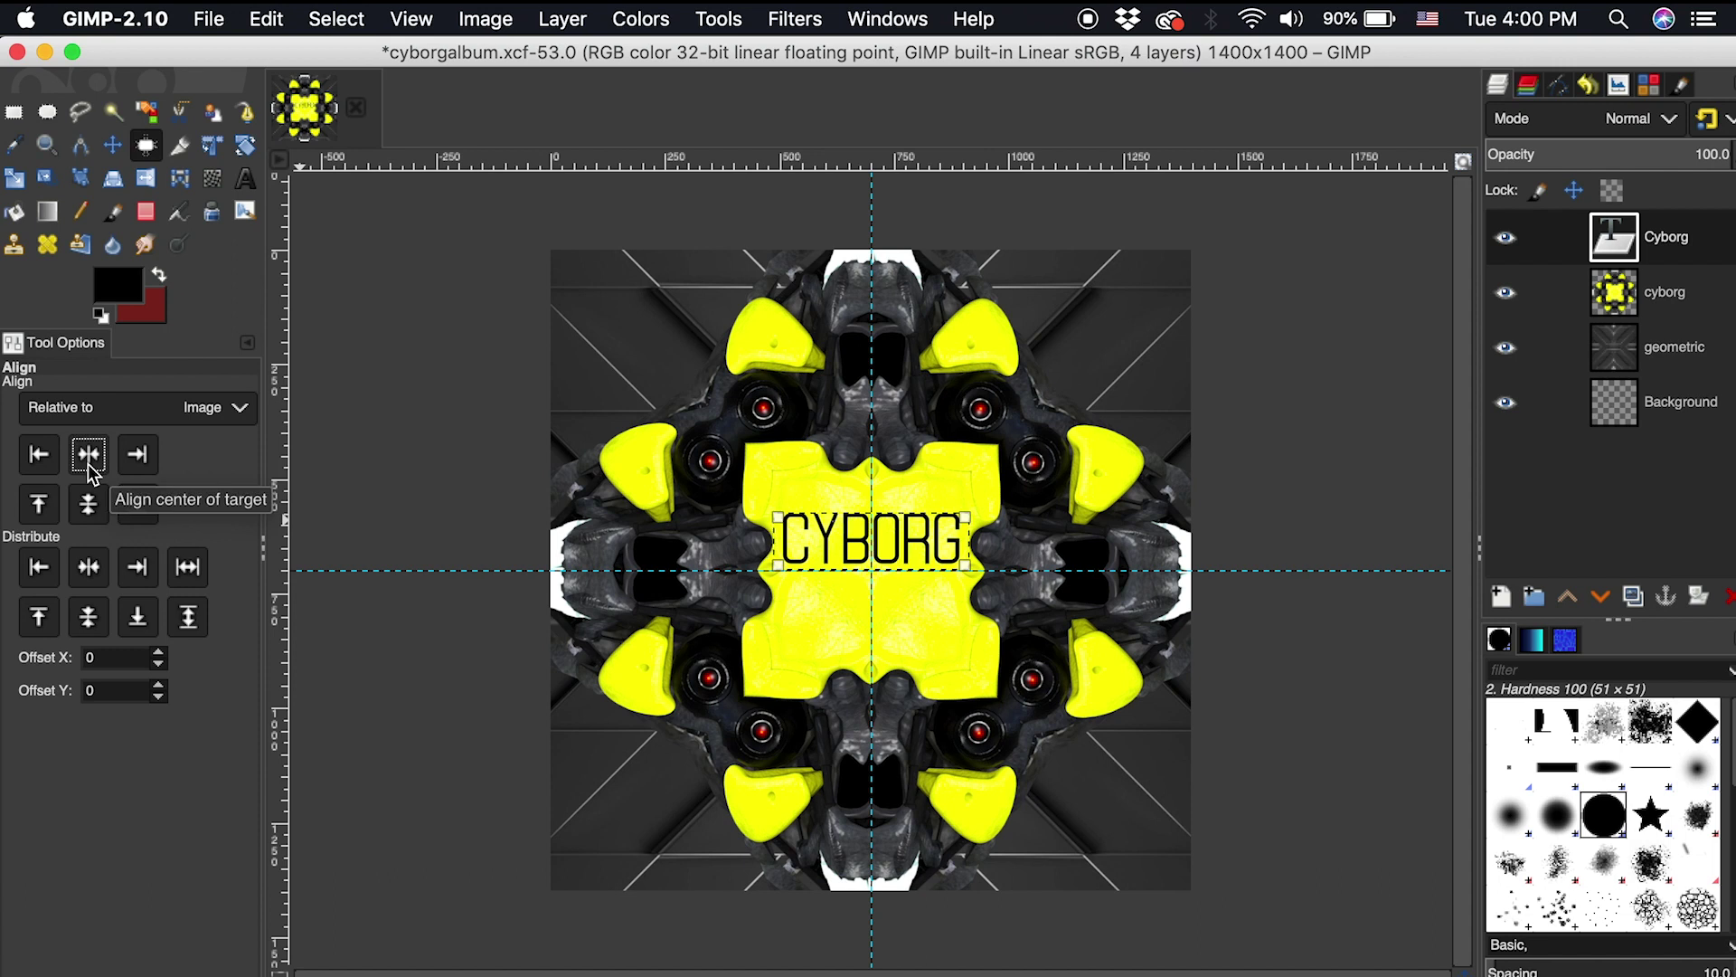
{"action": "left_click", "coordinate": [89, 519]}
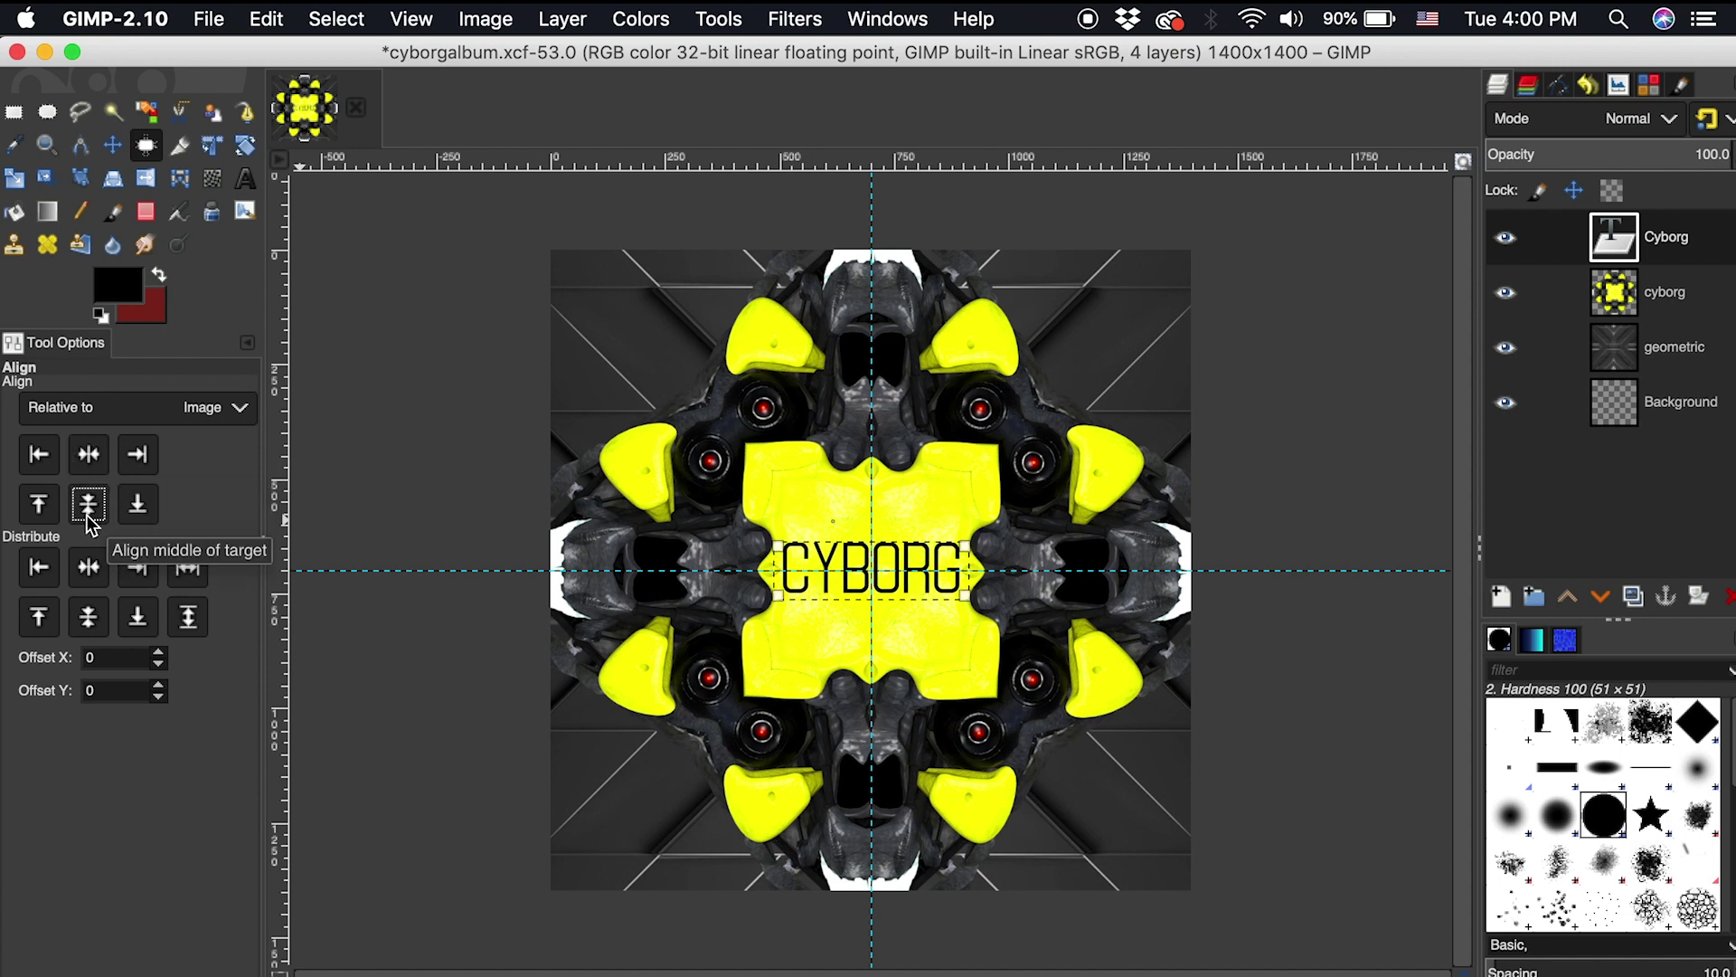
{"action": "key", "text": "m"}
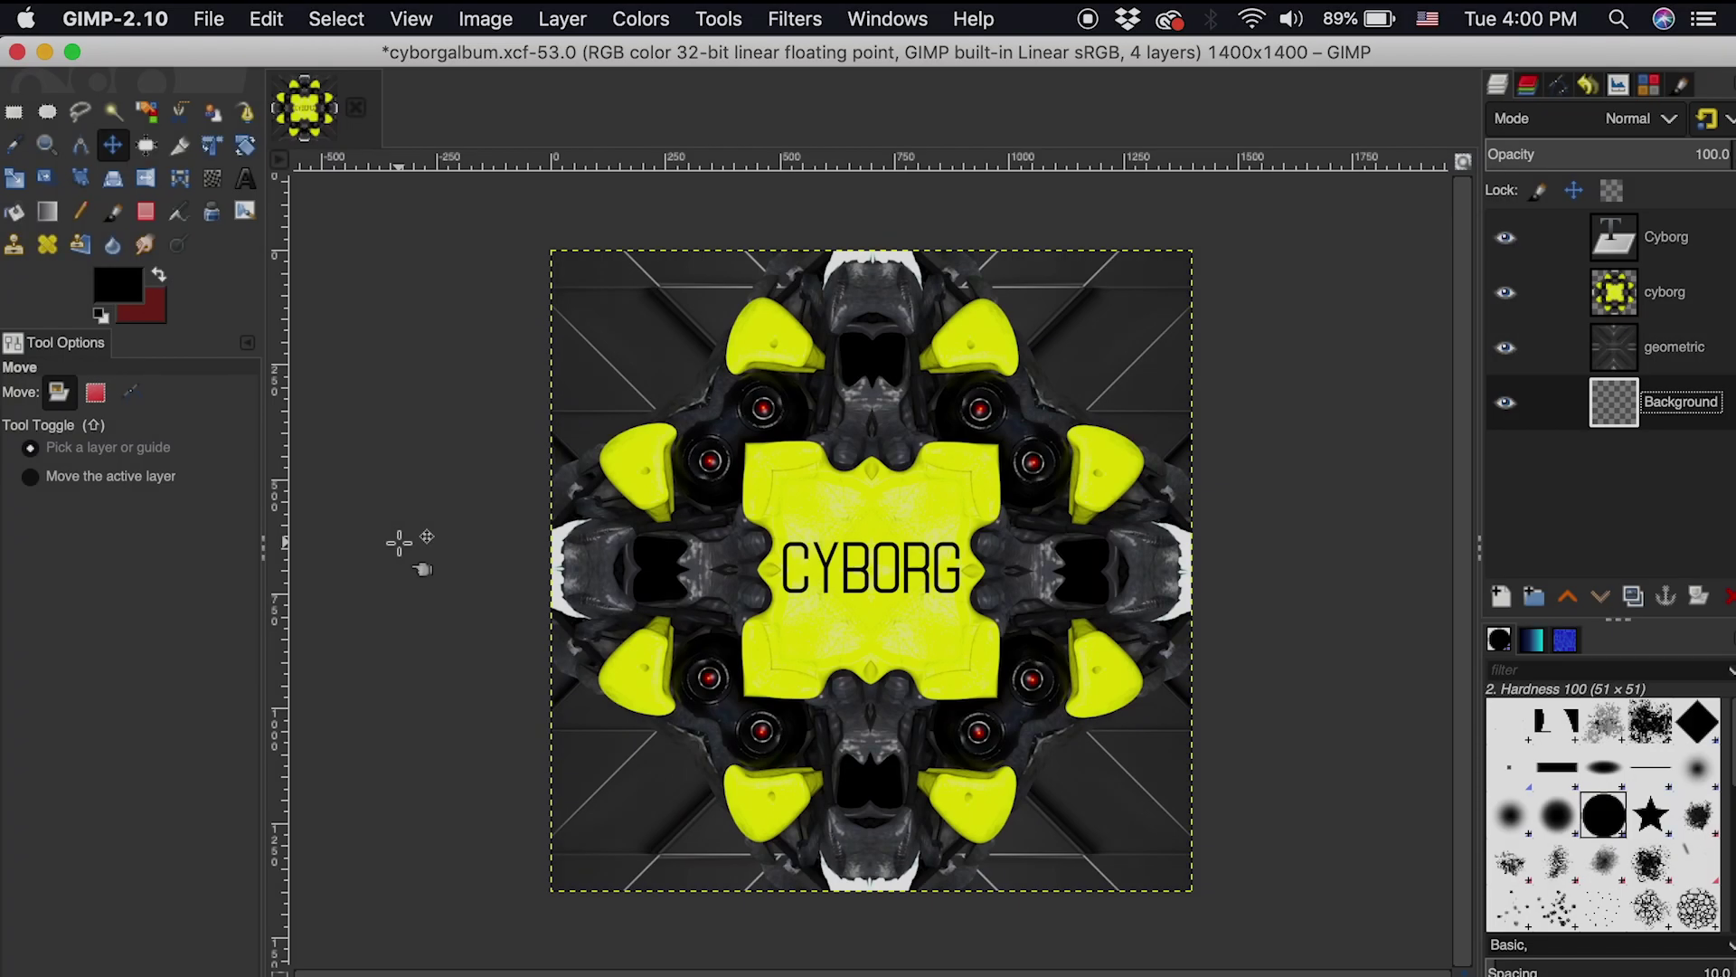